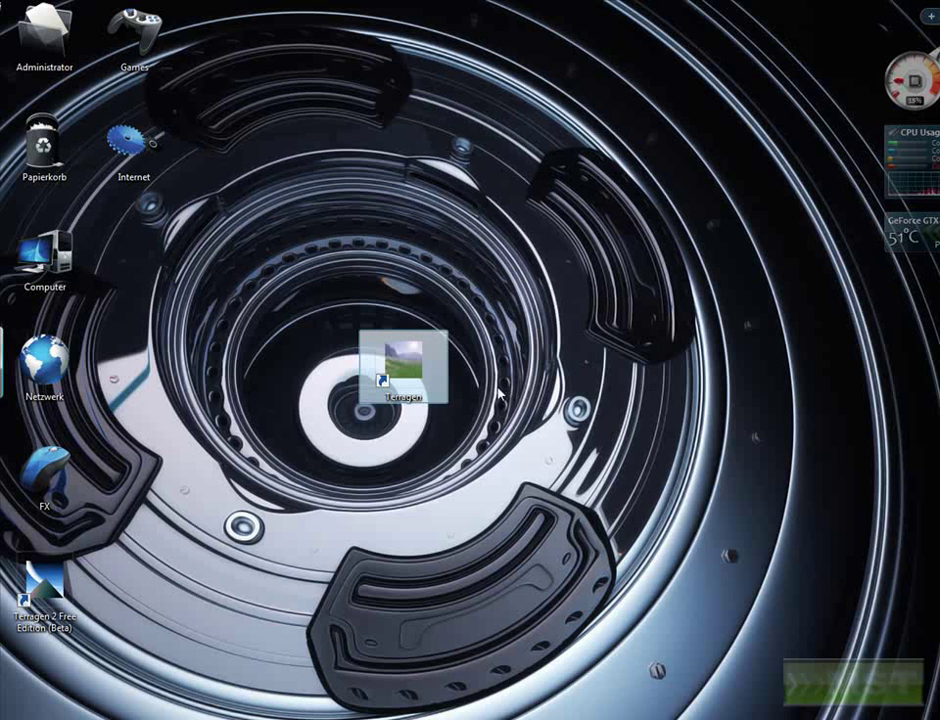
left_click(520, 431)
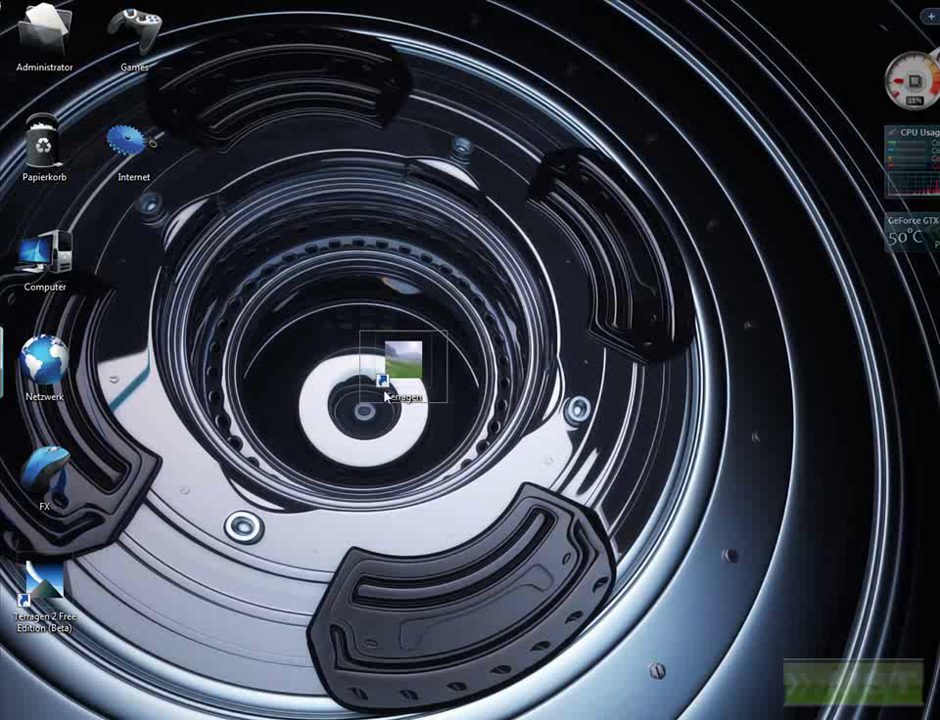
left_click(568, 718)
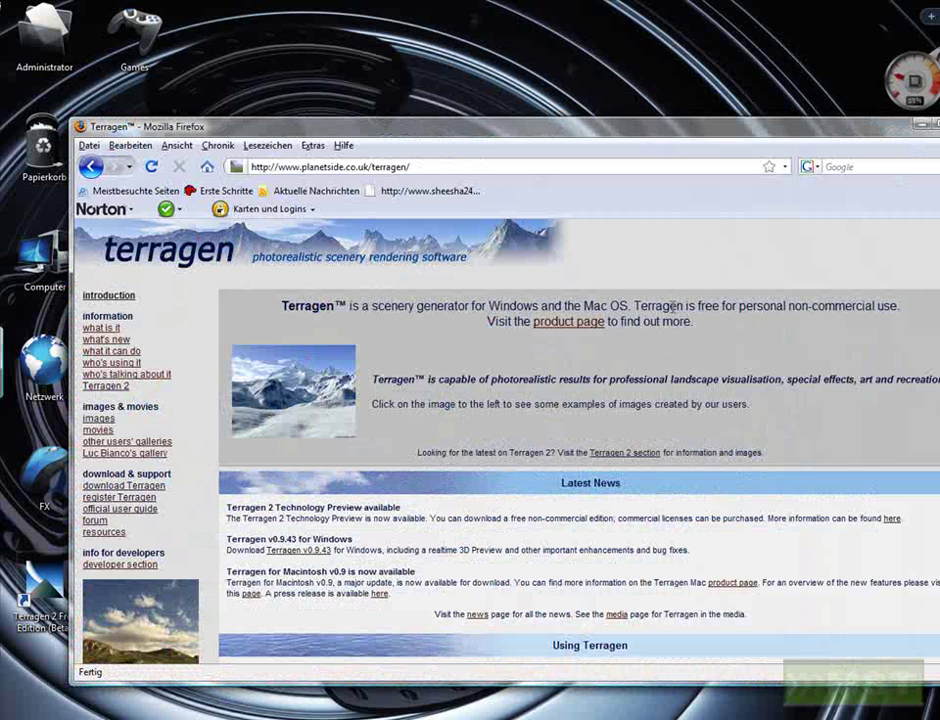
left_click(336, 170)
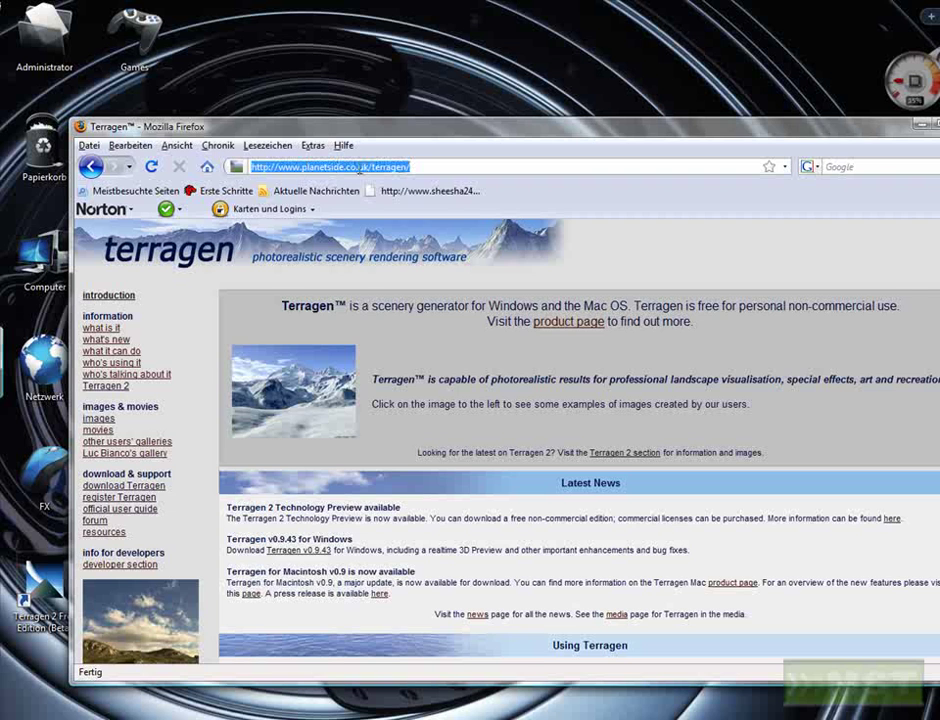
scroll(450, 450, "down", 2)
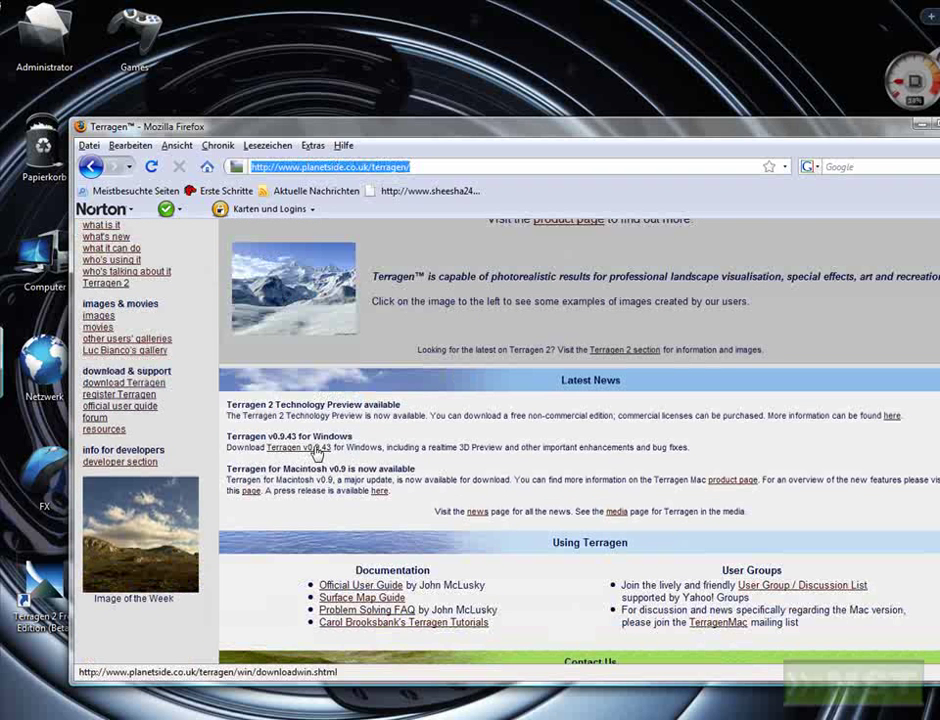
left_click(921, 126)
Step: Launch Terragen, close the Landscape window and reposition the Rendering Control window
double_click(401, 374)
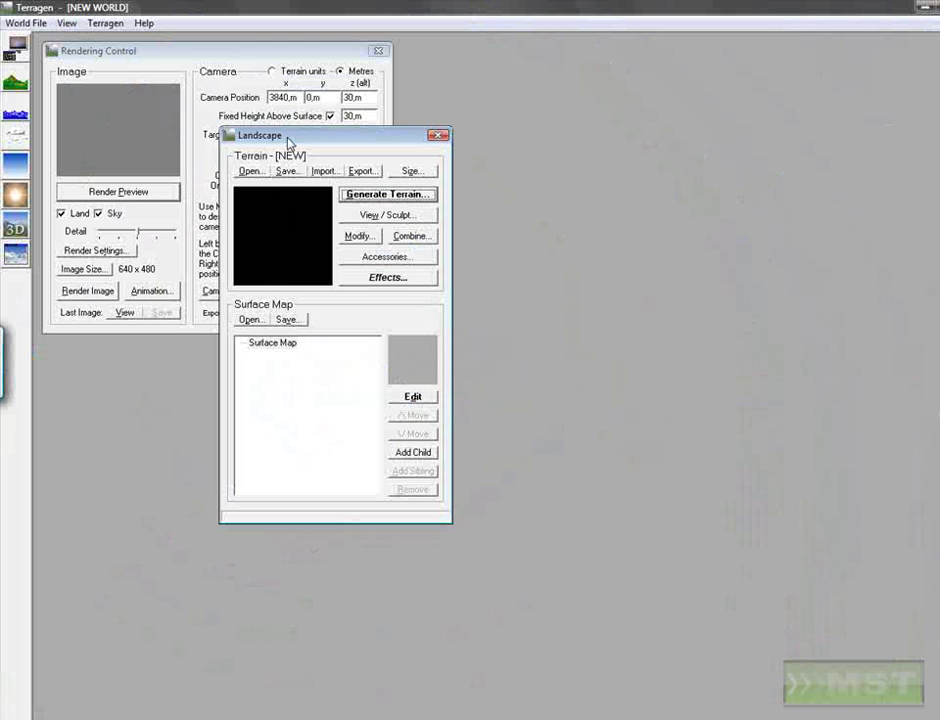
left_click_drag(294, 141, 484, 177)
left_click(626, 172)
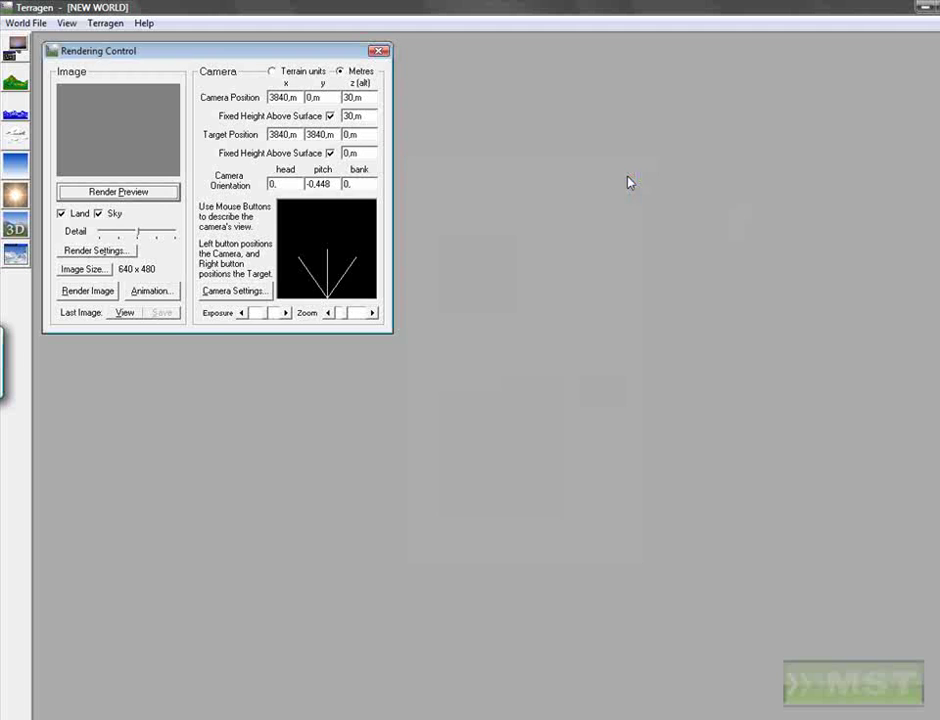
left_click_drag(238, 72, 306, 91)
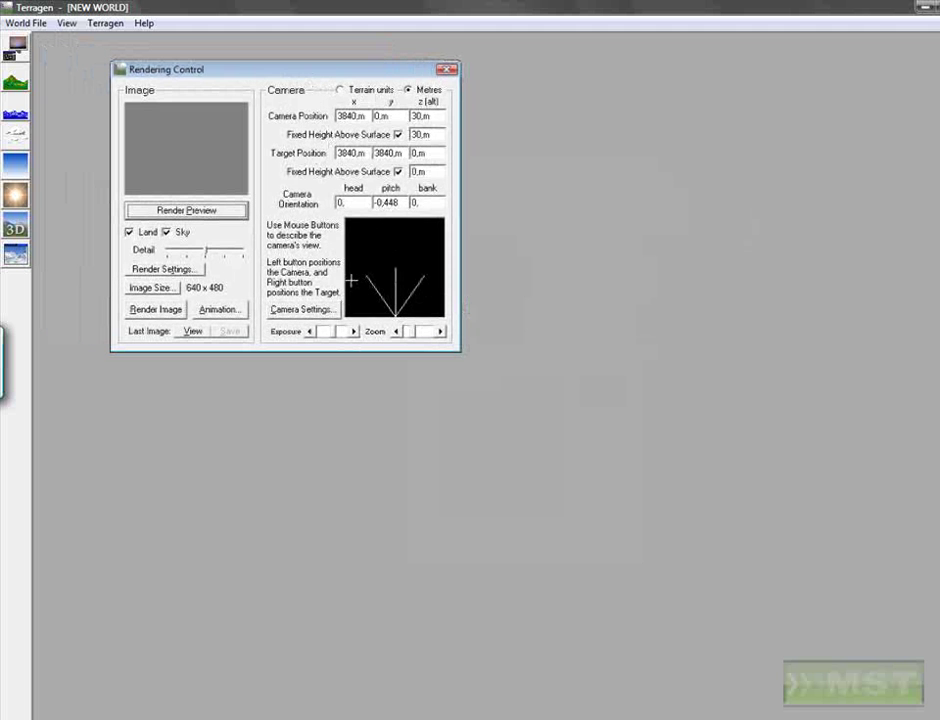
Step: Place the camera at about x 3660 m, y 2040 m and its target at about x 4620 m, y 5580 m
mouse_move(390, 240)
left_mouse_down()
mouse_move(383, 278)
mouse_move(349, 259)
mouse_move(368, 297)
mouse_move(368, 263)
mouse_move(424, 252)
mouse_move(369, 287)
mouse_move(405, 254)
mouse_move(380, 274)
mouse_move(393, 275)
mouse_move(357, 279)
mouse_move(352, 241)
mouse_move(369, 235)
mouse_move(350, 238)
mouse_move(367, 301)
left_mouse_up()
mouse_move(402, 256)
right_mouse_down()
mouse_move(384, 250)
mouse_move(399, 237)
mouse_move(428, 248)
mouse_move(397, 247)
right_mouse_up()
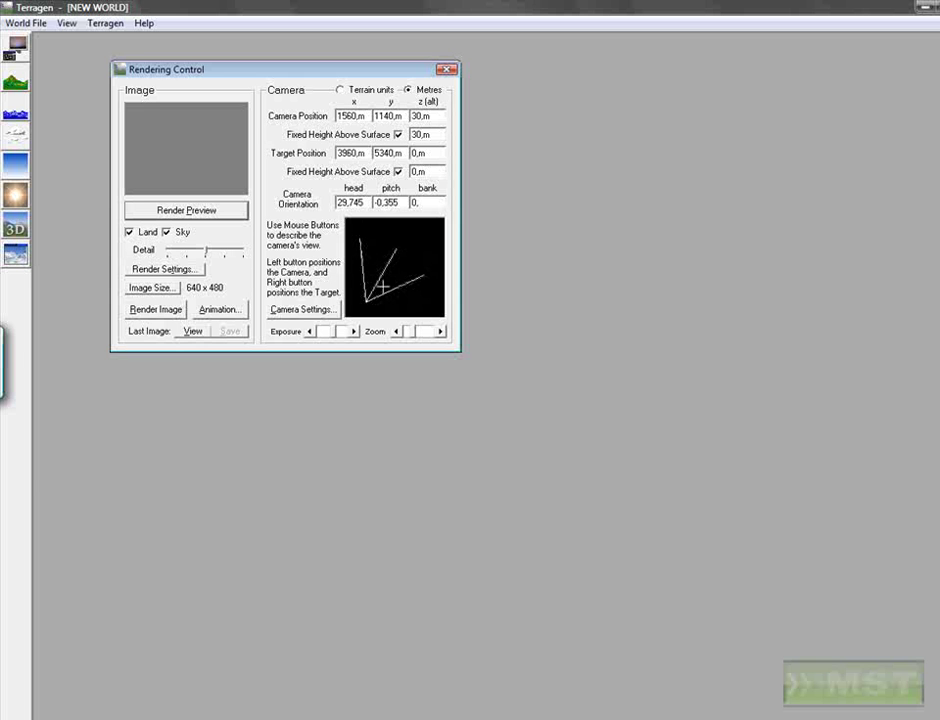
left_click_drag(386, 291, 421, 299)
mouse_move(386, 250)
right_mouse_down()
mouse_move(377, 239)
mouse_move(383, 245)
right_mouse_up()
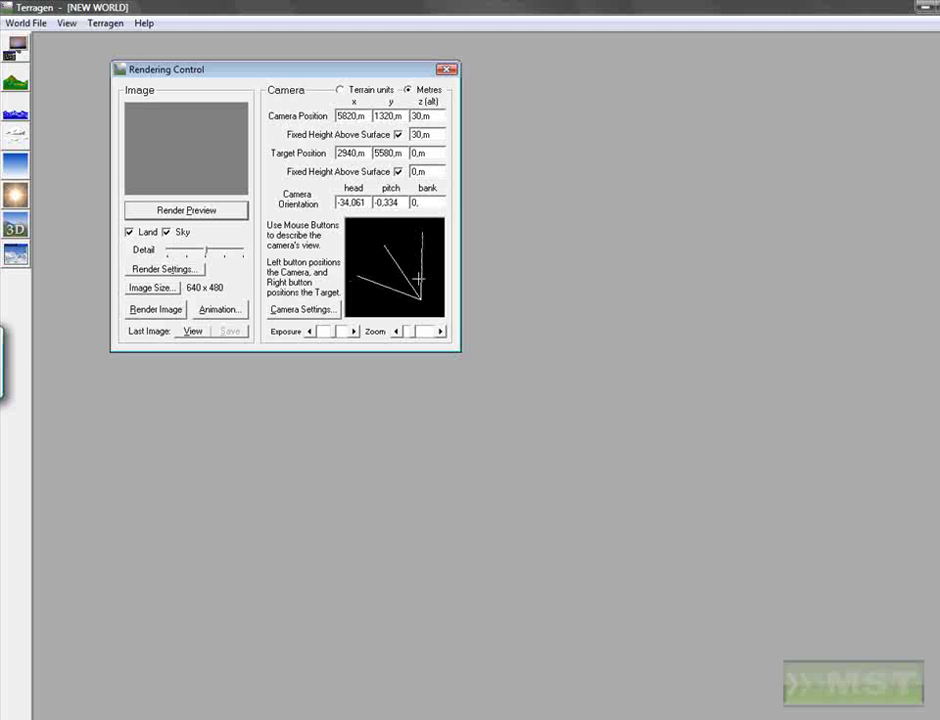
left_click_drag(418, 281, 393, 290)
mouse_move(391, 250)
right_mouse_down()
mouse_move(390, 239)
mouse_move(405, 244)
right_mouse_up()
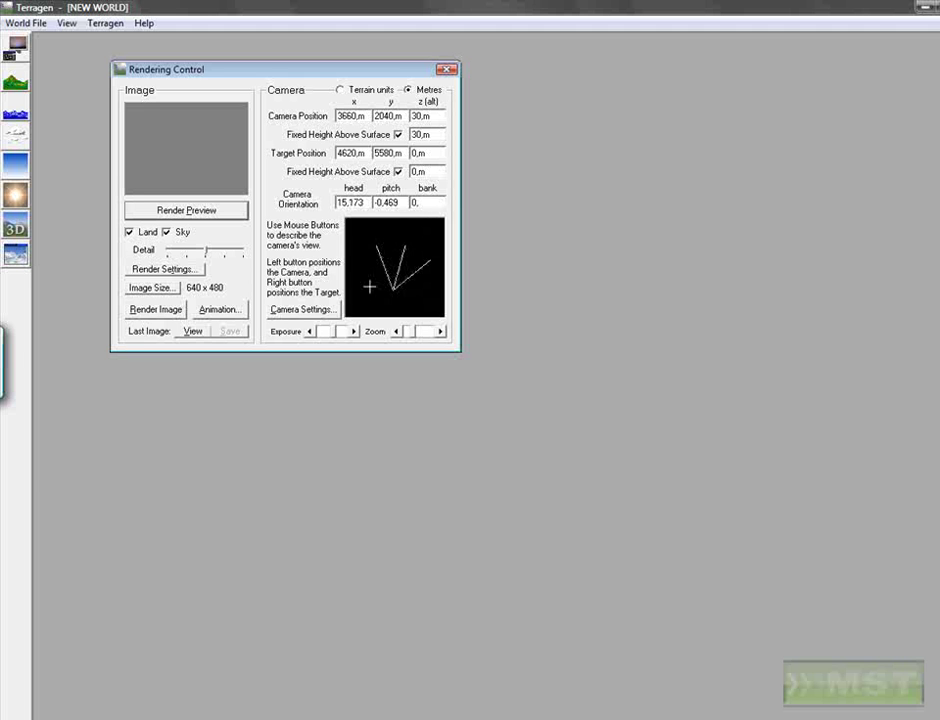
Step: Set the camera's zoom/magnification to 1 and move the camera to about x 840 m, y 1860 m
left_click(316, 312)
left_click_drag(399, 296, 256, 359)
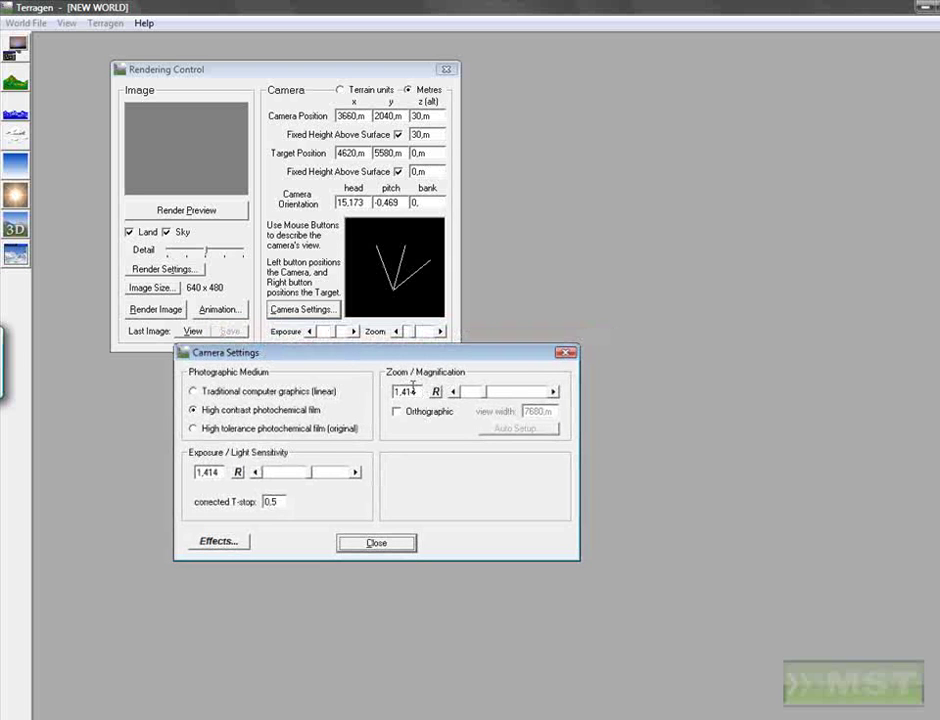
left_click_drag(419, 392, 331, 397)
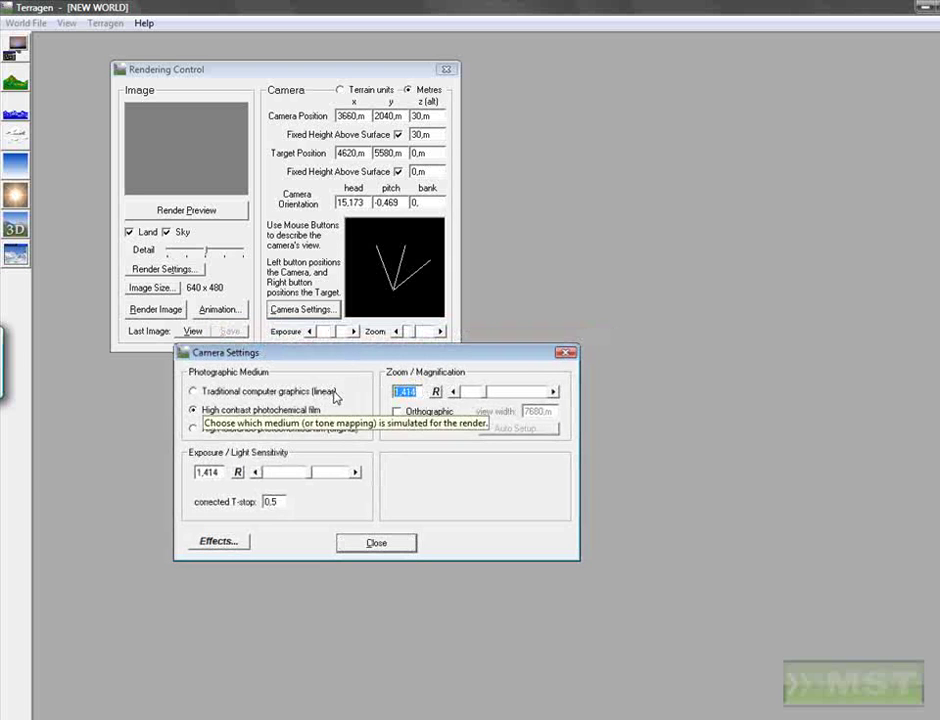
type("1")
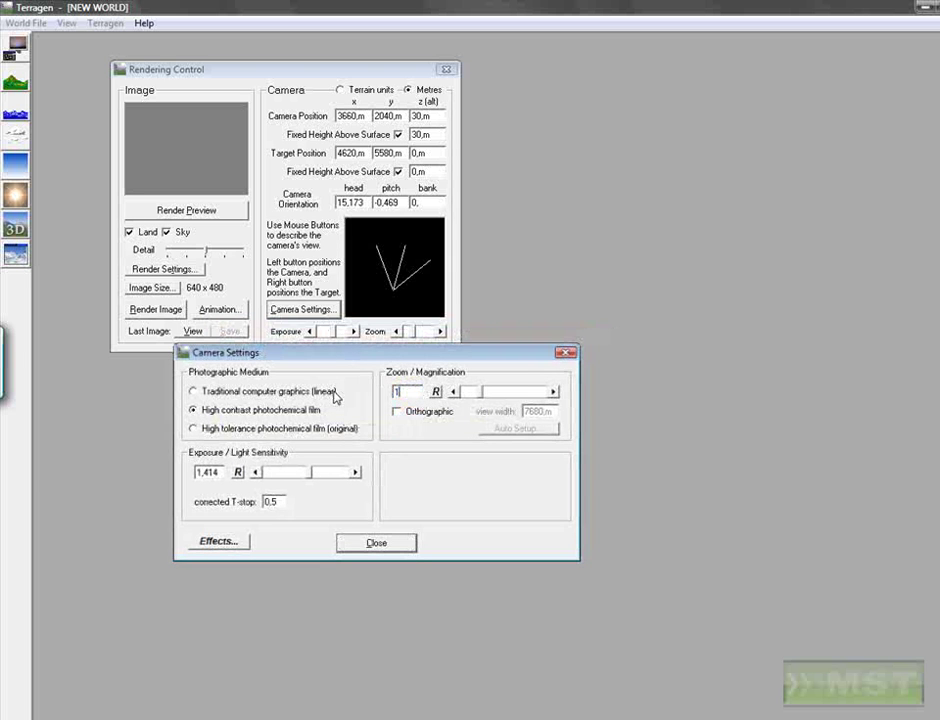
left_click(388, 549)
left_click_drag(390, 270, 357, 292)
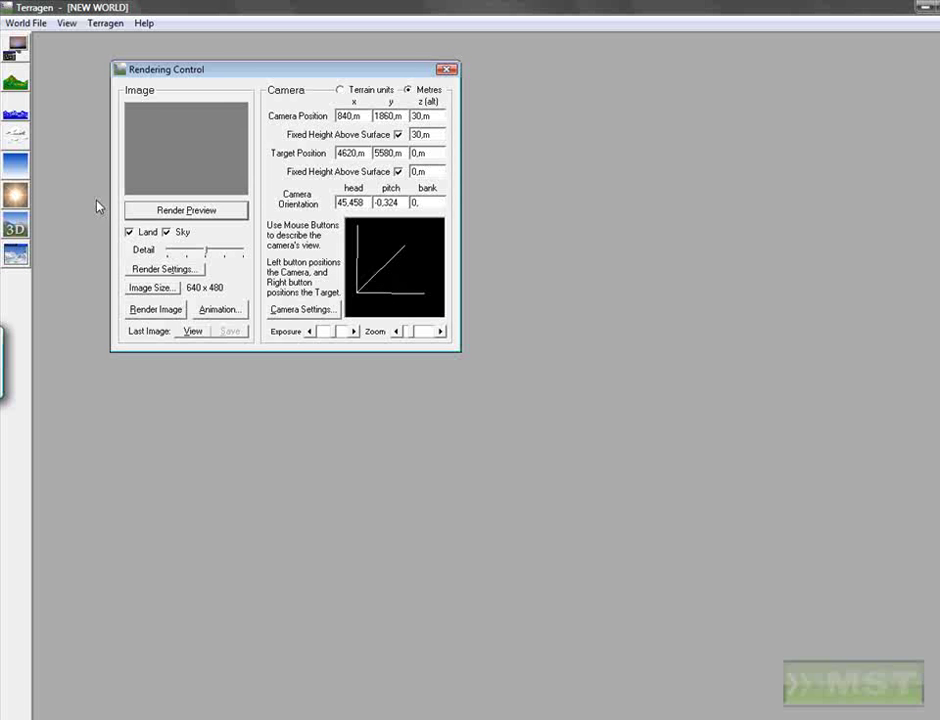
left_click_drag(165, 69, 134, 63)
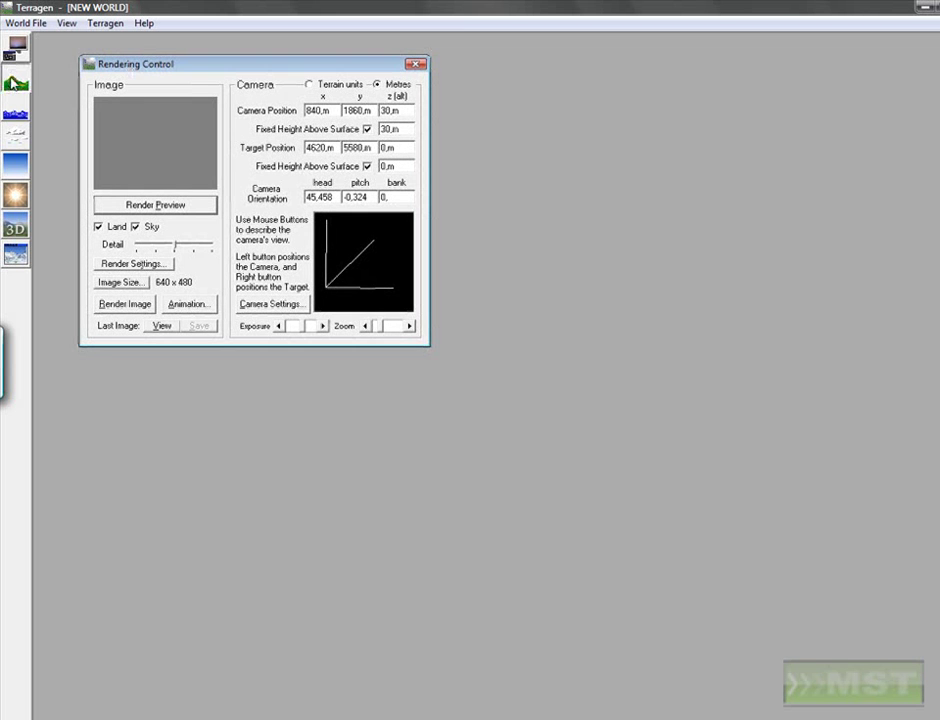
Step: Open Terrain Genesis from the Landscape window and generate several new terrains with the Subdivide & Displace II method
left_click(15, 52)
left_click_drag(480, 174, 560, 192)
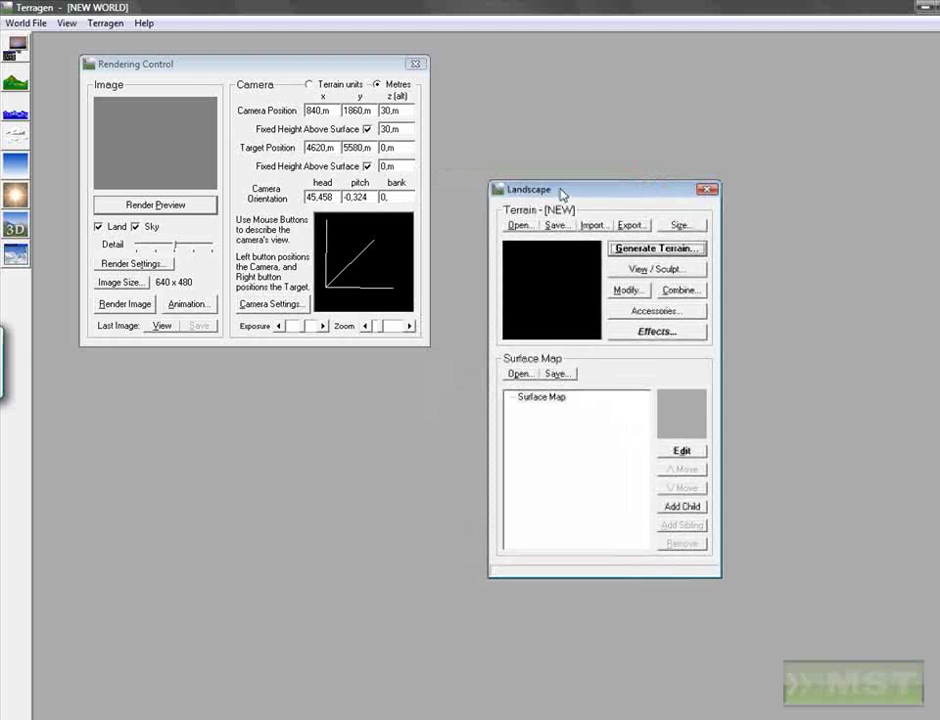
left_click(656, 250)
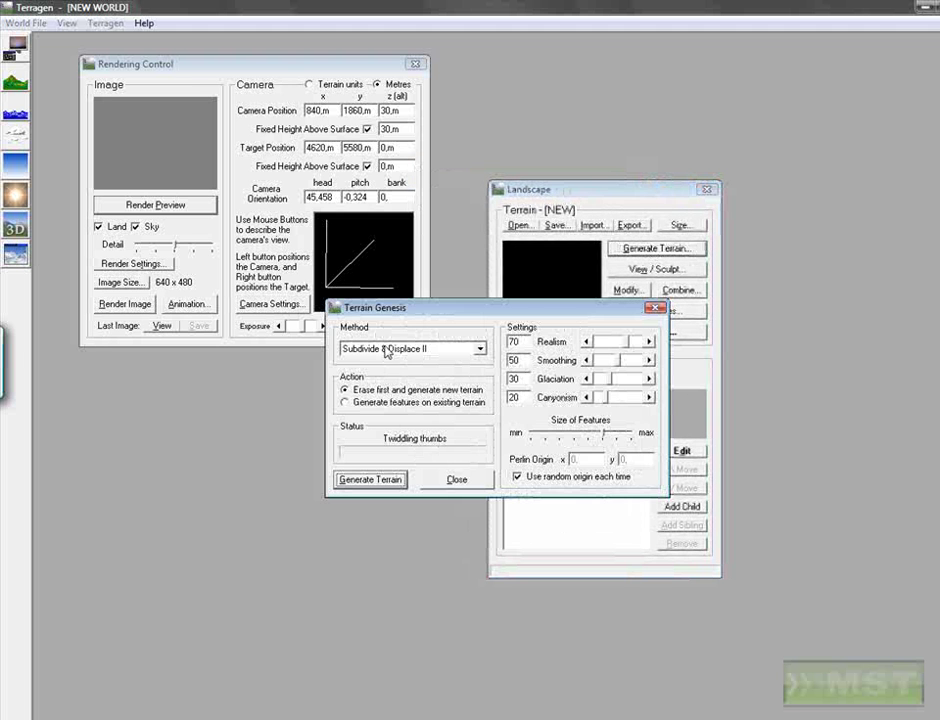
left_click_drag(395, 317, 395, 442)
left_click(374, 606)
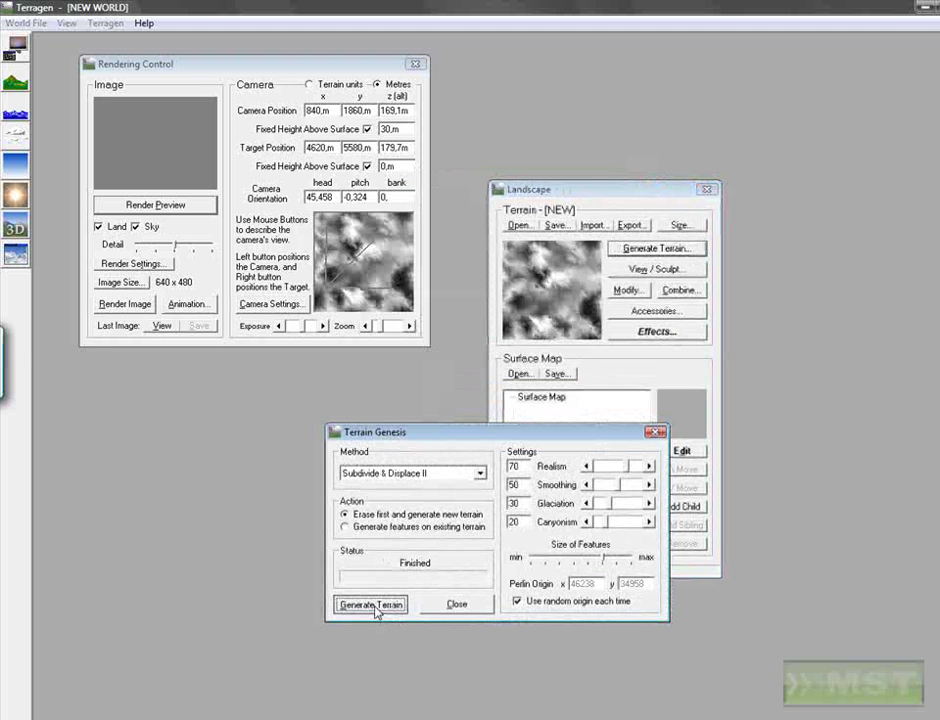
left_click(375, 607)
left_click(374, 606)
left_click(374, 606)
left_click(374, 606)
Step: Generate a new terrain with the Ridged Perlin method and another with Multi Perlin
left_click(480, 474)
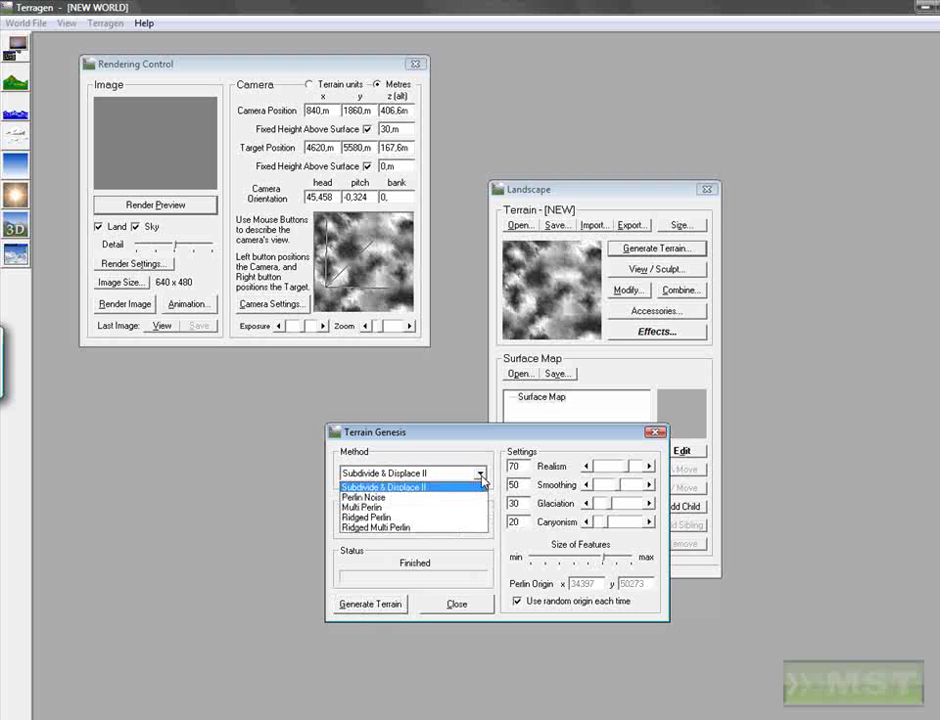
left_click(410, 512)
left_click(382, 606)
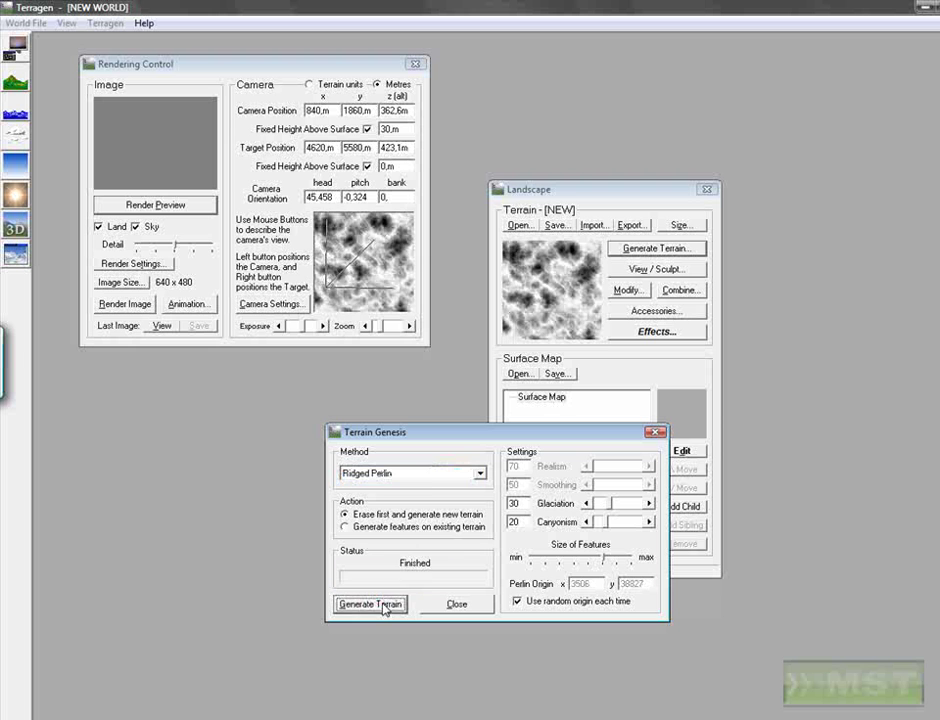
left_click(430, 474)
left_click(420, 506)
left_click(376, 604)
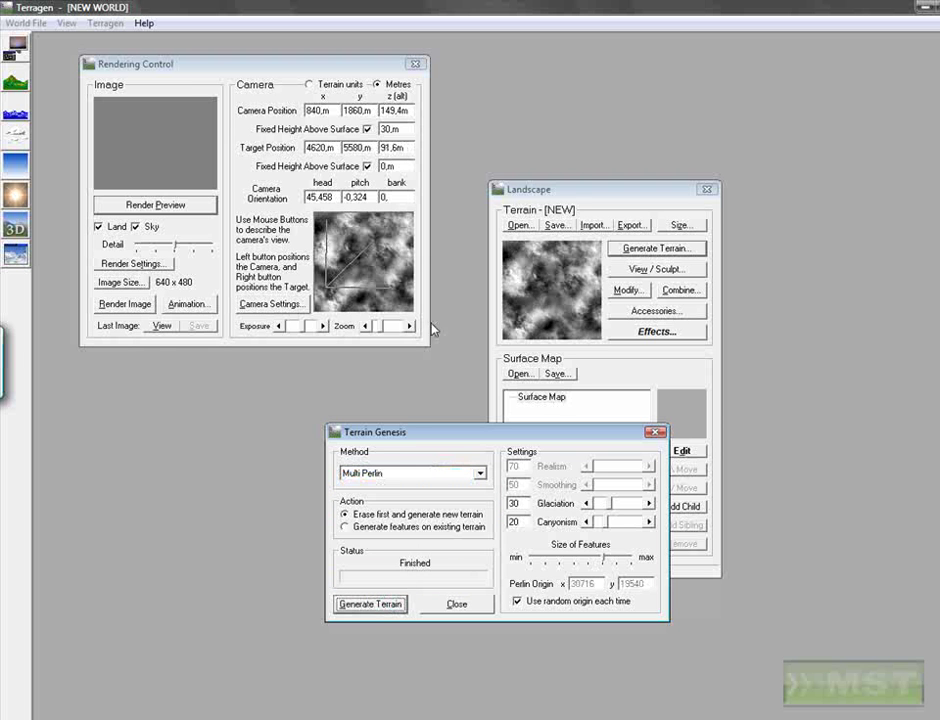
Step: Switch the method back to Subdivide & Displace II, set Realism to 50 and regenerate the terrain
left_click(440, 474)
left_click(400, 487)
left_click(368, 604)
left_click(370, 604)
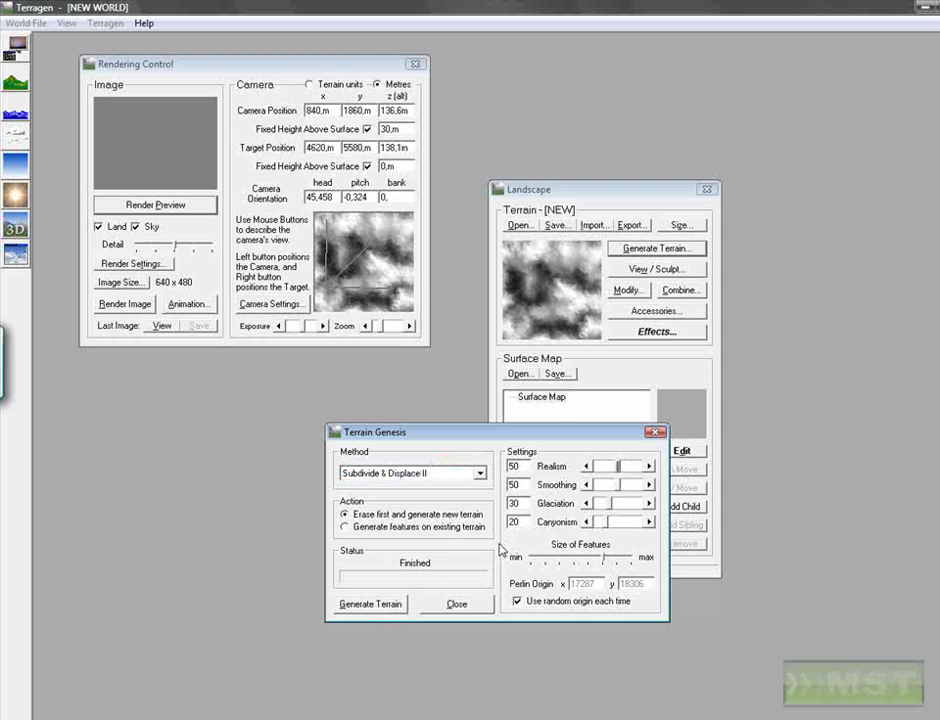
left_click(372, 605)
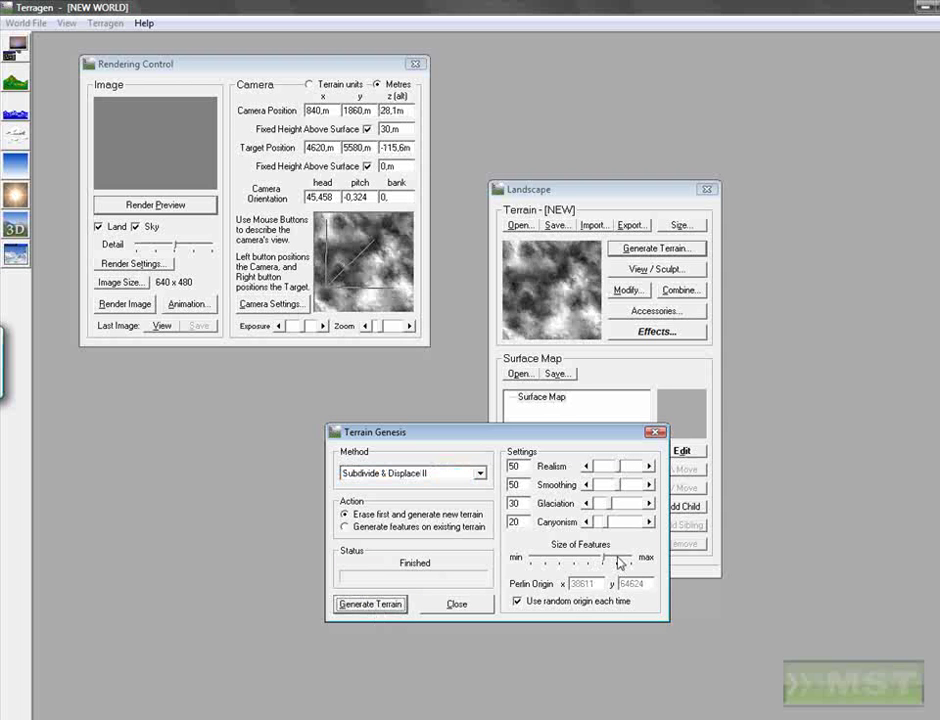
Step: Set Size of Features to one notch below maximum and regenerate the terrain repeatedly for a new shape
left_click(620, 563)
left_click(372, 604)
left_click(372, 604)
left_click(375, 605)
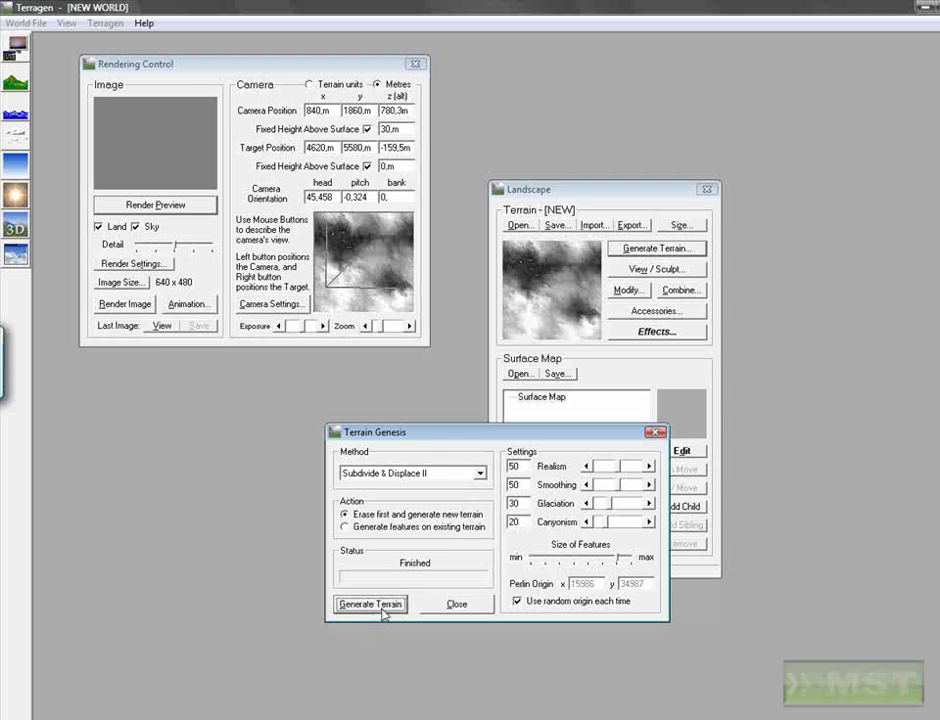
left_click(384, 610)
left_click(386, 610)
left_click(388, 611)
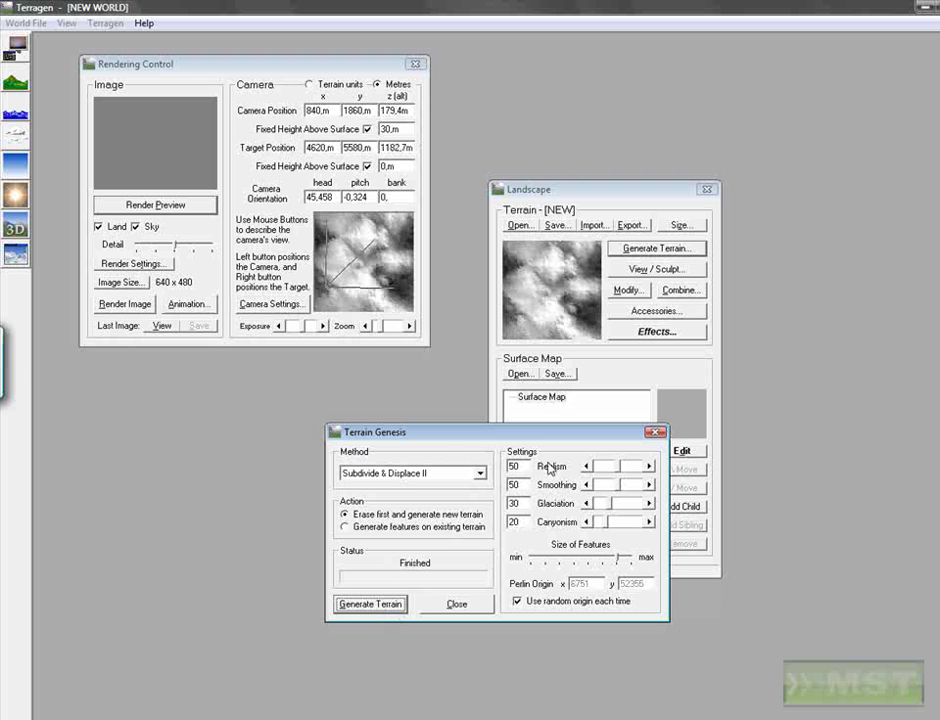
Step: Add Ridged Perlin features to the existing terrain in two passes and close Terrain Genesis
left_click(445, 471)
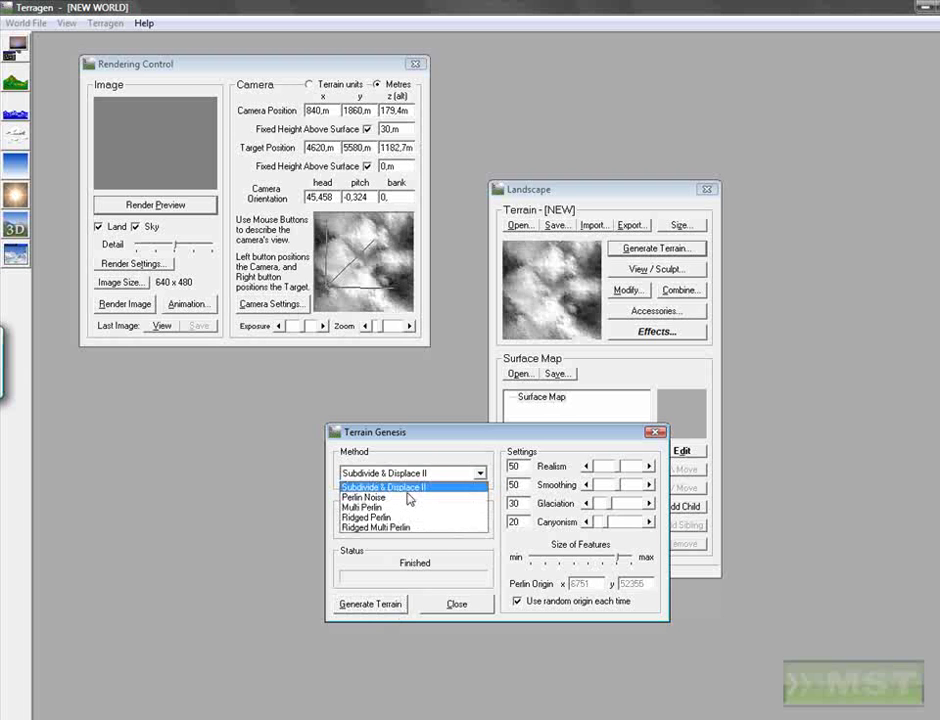
left_click(376, 521)
left_click(370, 526)
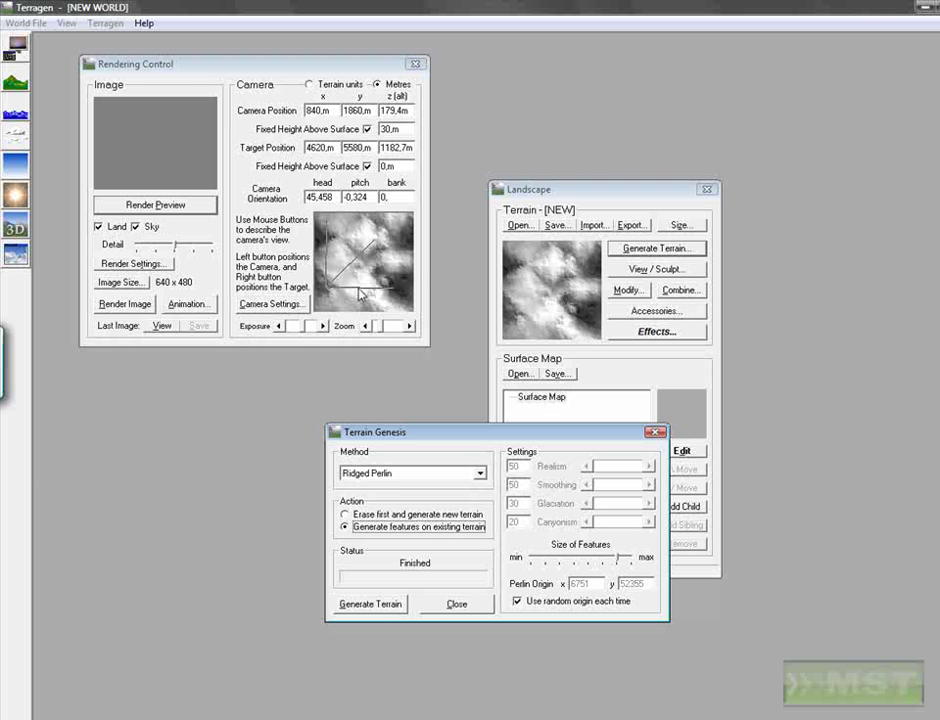
left_click(369, 616)
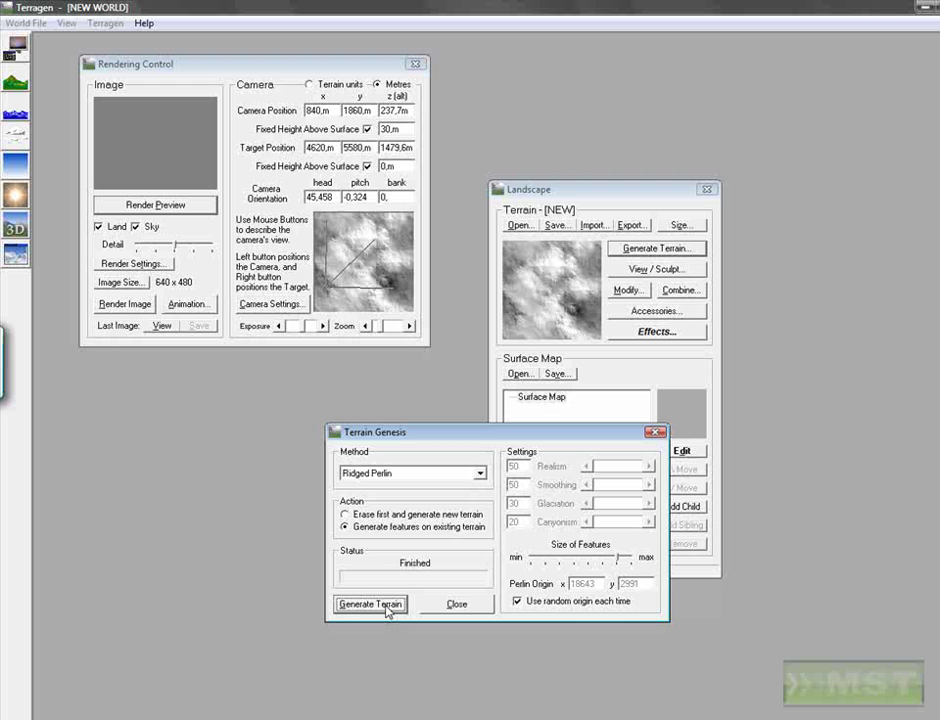
left_click(386, 606)
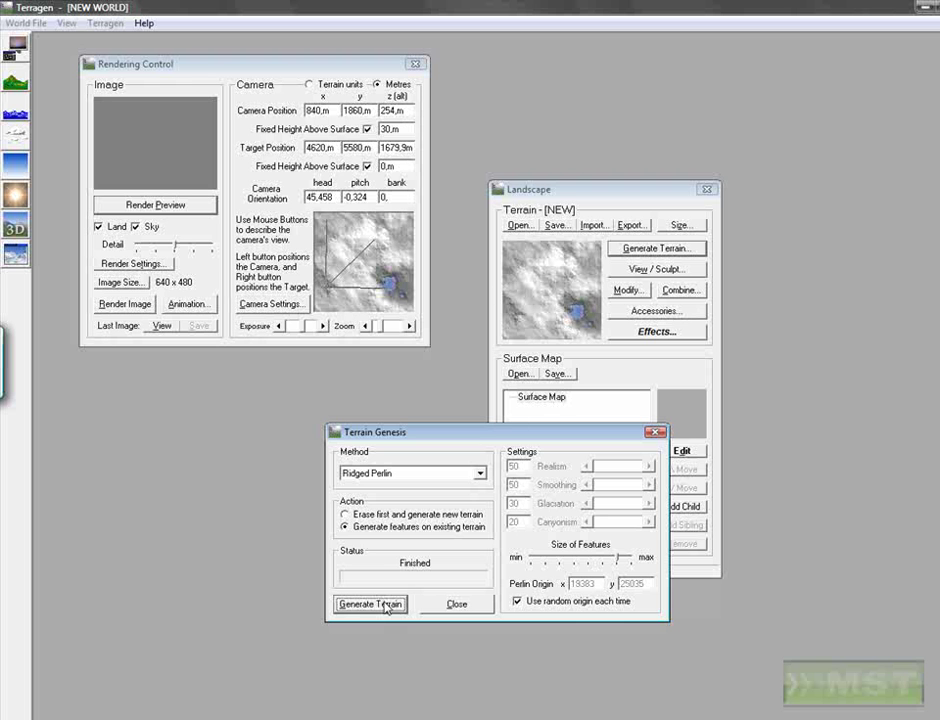
left_click(453, 605)
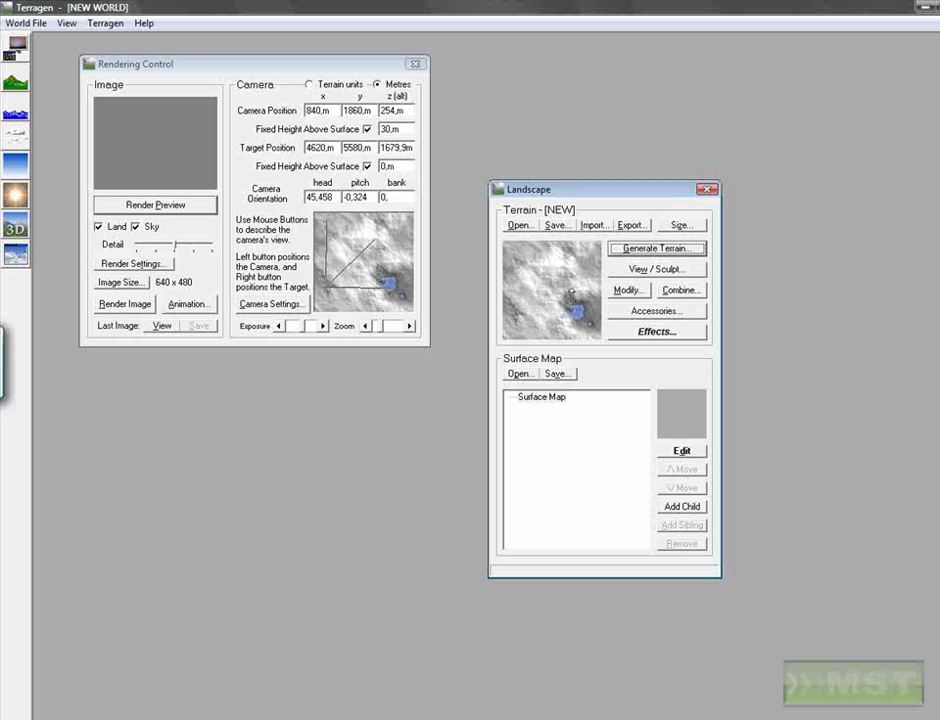
Step: Open the Landscape View/Sculpt window and move it off the Landscape window's controls
left_click(655, 269)
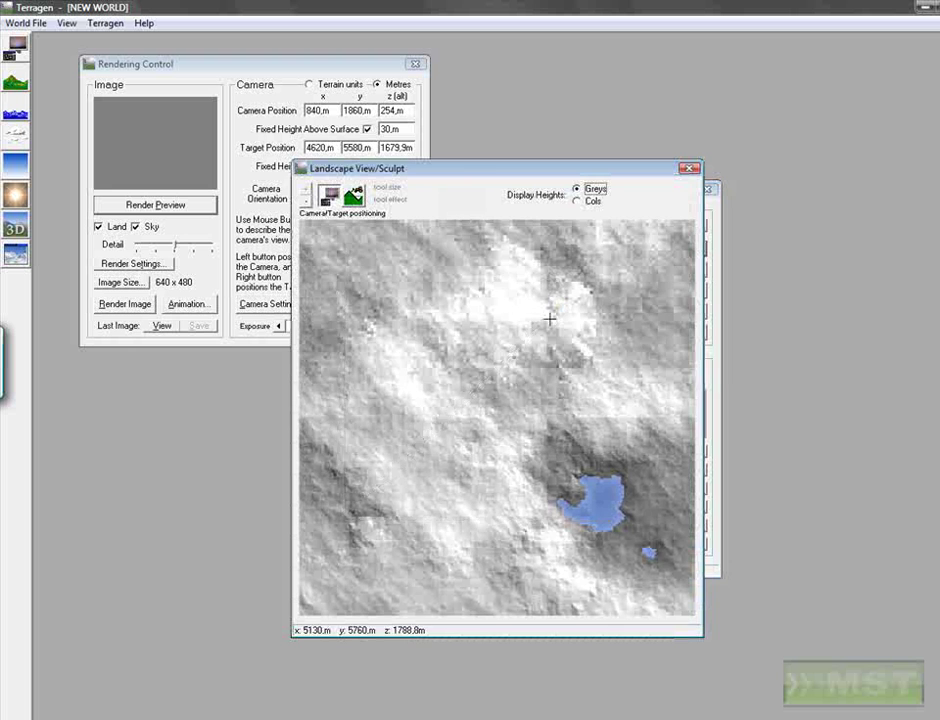
left_click_drag(451, 178, 258, 180)
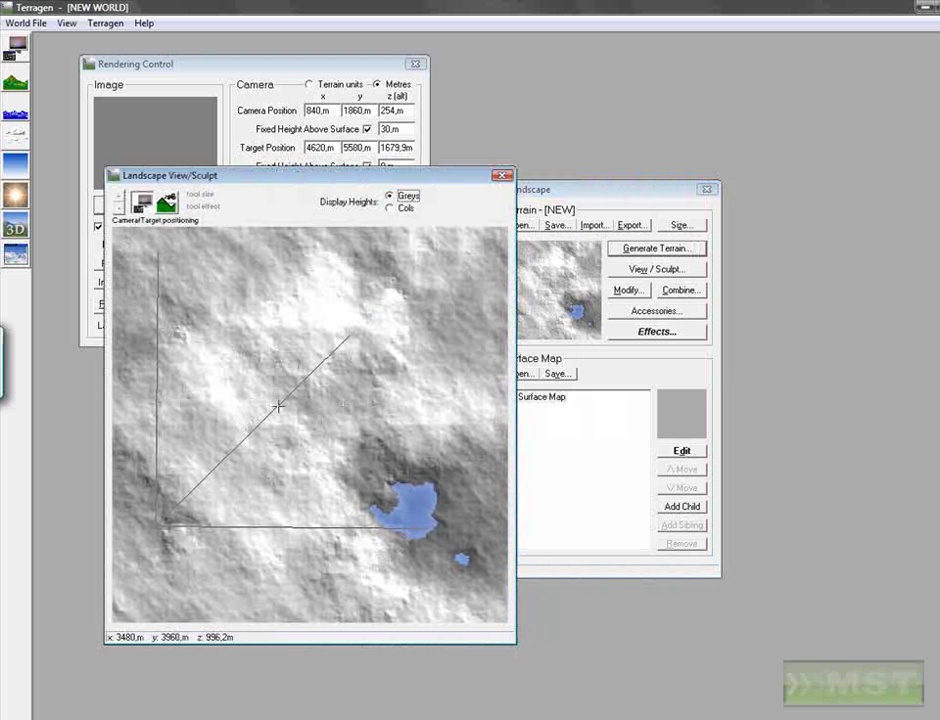
left_click_drag(320, 177, 328, 175)
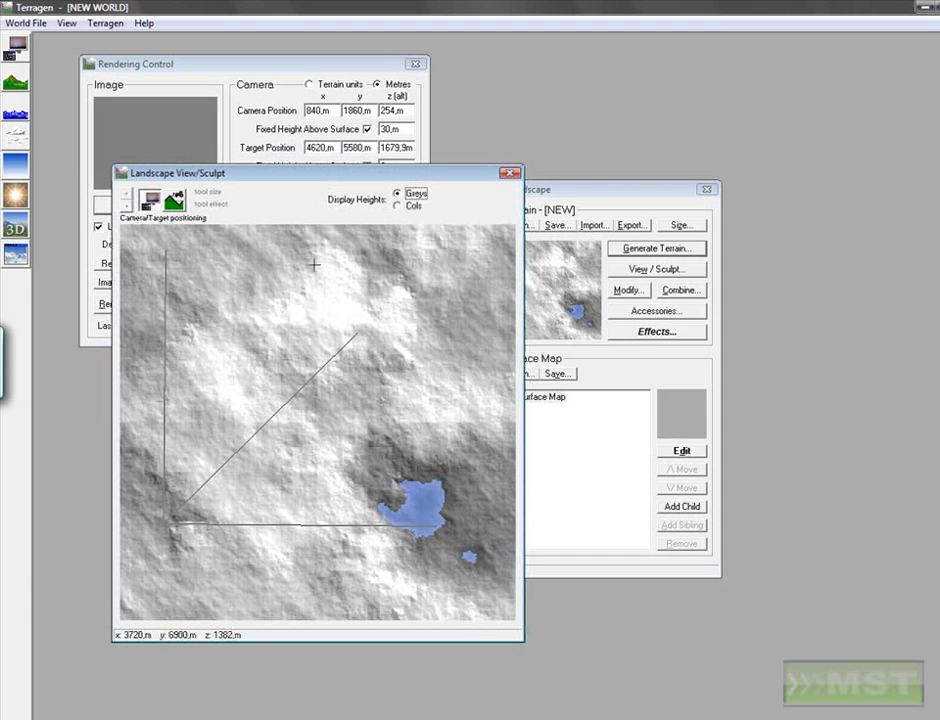
Step: Reposition the camera on the enlarged terrain map, trying the lake first and settling at about x 1080 m, y 2100 m
left_click(426, 384)
left_click(420, 543)
left_click_drag(313, 178, 628, 158)
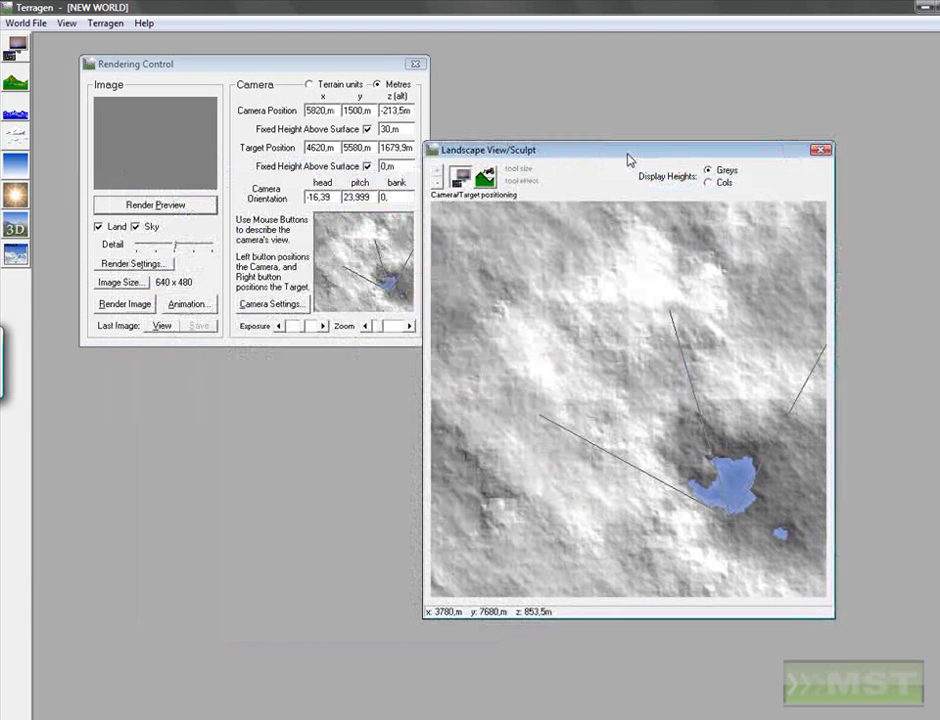
left_click_drag(570, 154, 193, 153)
mouse_move(192, 343)
left_mouse_down()
mouse_move(175, 359)
mouse_move(117, 488)
left_mouse_up()
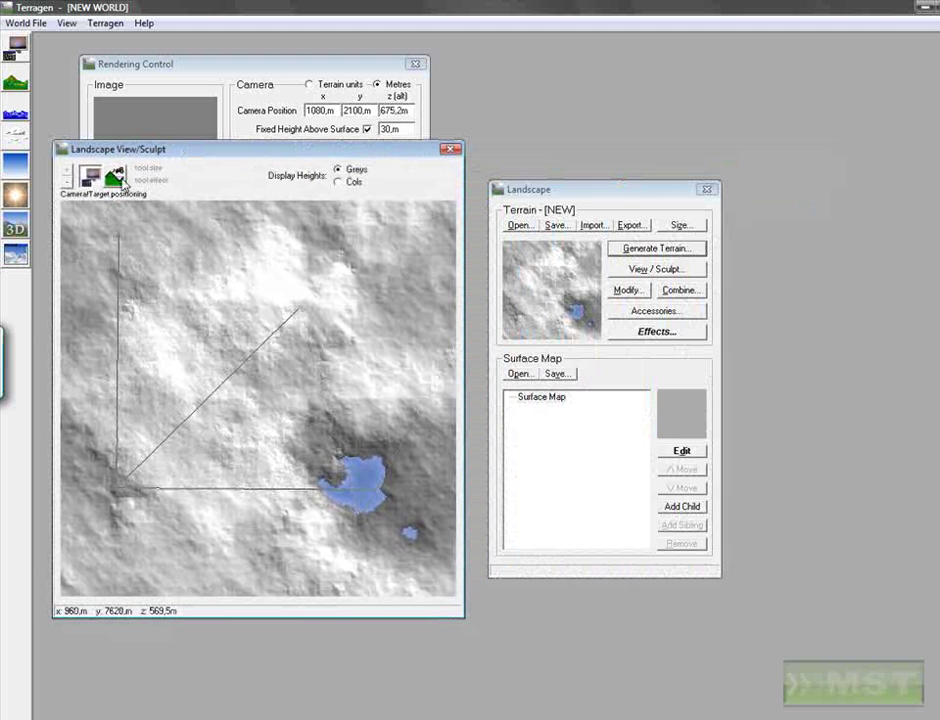
Step: Sculpt a large deep lake basin across the middle of the terrain with the basic sculpting tool at an increased tool size
left_click(114, 177)
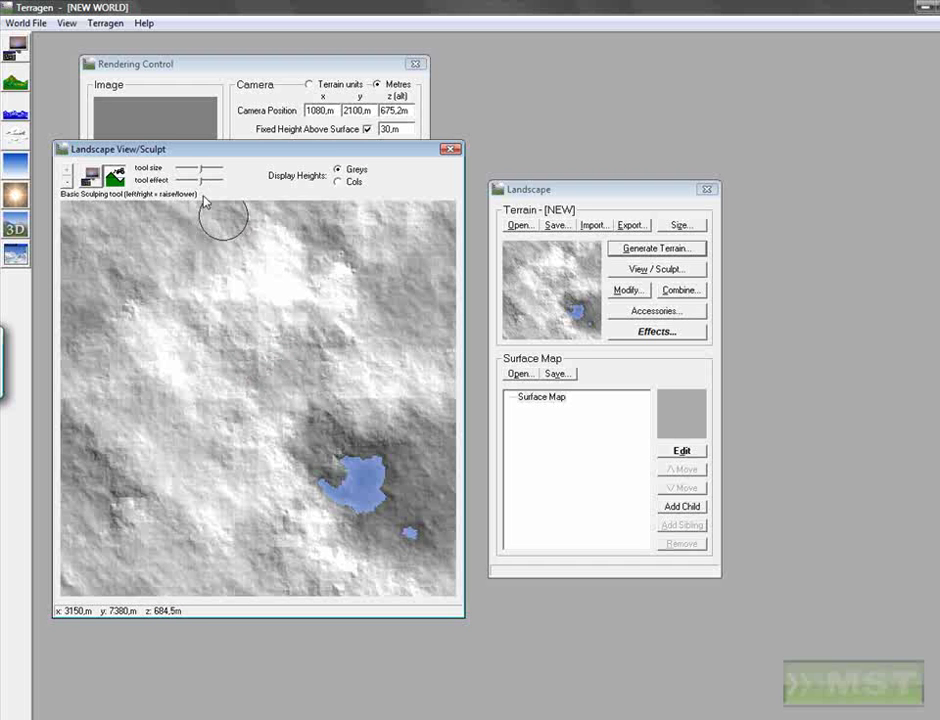
left_click_drag(201, 167, 212, 167)
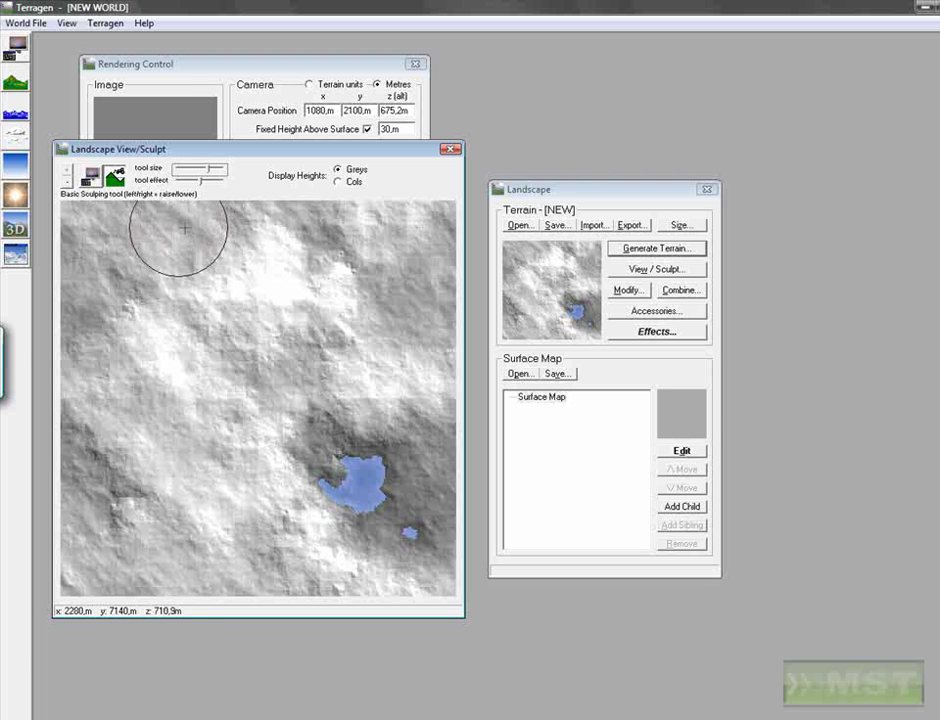
mouse_move(336, 447)
right_mouse_down()
mouse_move(290, 344)
mouse_move(317, 397)
right_mouse_up()
mouse_move(317, 397)
left_mouse_down()
mouse_move(289, 315)
mouse_move(248, 308)
mouse_move(203, 260)
left_mouse_up()
left_click(217, 169)
left_click_drag(232, 403, 238, 413)
mouse_move(237, 413)
right_mouse_down()
mouse_move(254, 382)
mouse_move(245, 283)
mouse_move(327, 359)
mouse_move(221, 443)
mouse_move(300, 462)
mouse_move(187, 275)
mouse_move(185, 400)
mouse_move(269, 282)
mouse_move(266, 271)
right_mouse_up()
Step: Place the camera at about x 4320 m, y 4500 m with the target near x 5280 m, y 7260 m, close the sculpt window and render a preview
left_click(91, 177)
left_click(284, 358)
right_click(330, 222)
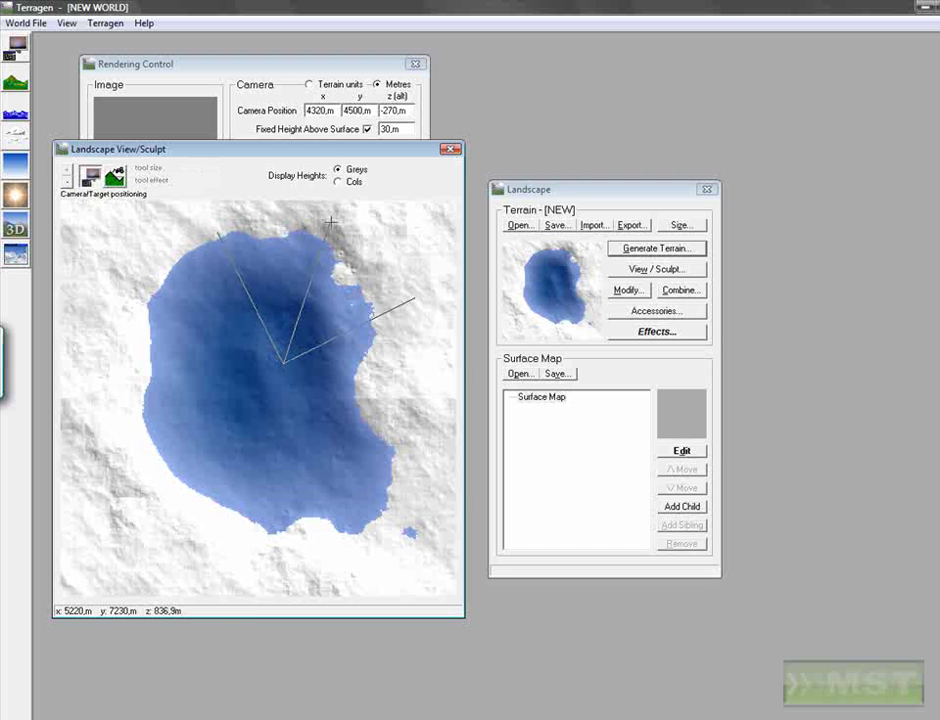
left_click(451, 149)
left_click(137, 208)
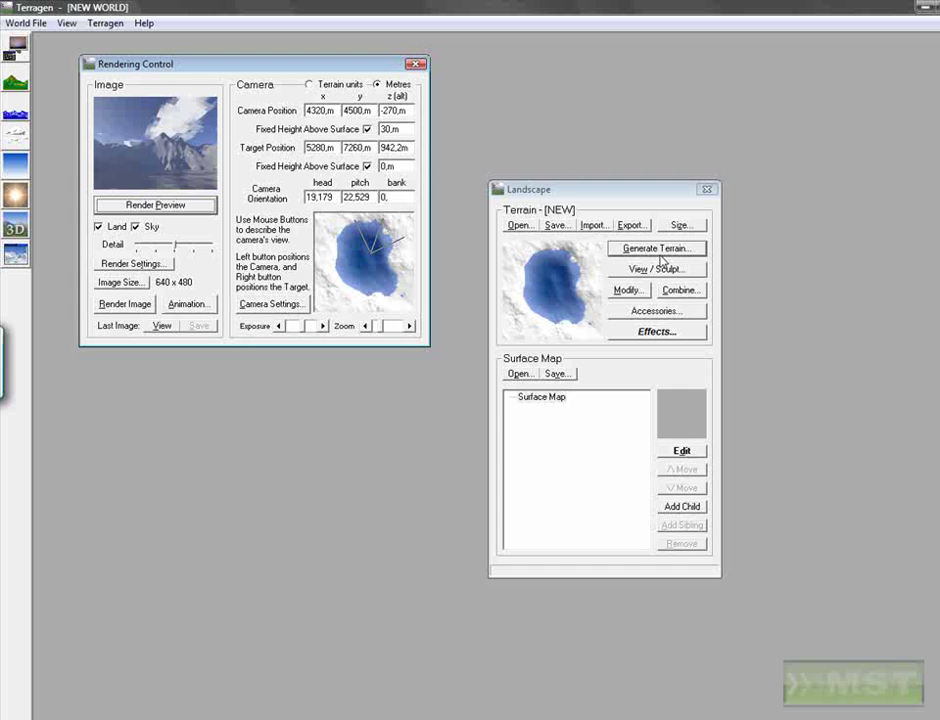
Step: Set the terrain's height range from -2177.9 m to 1597.1 m, close Terrain Modification and render a preview
left_click(620, 291)
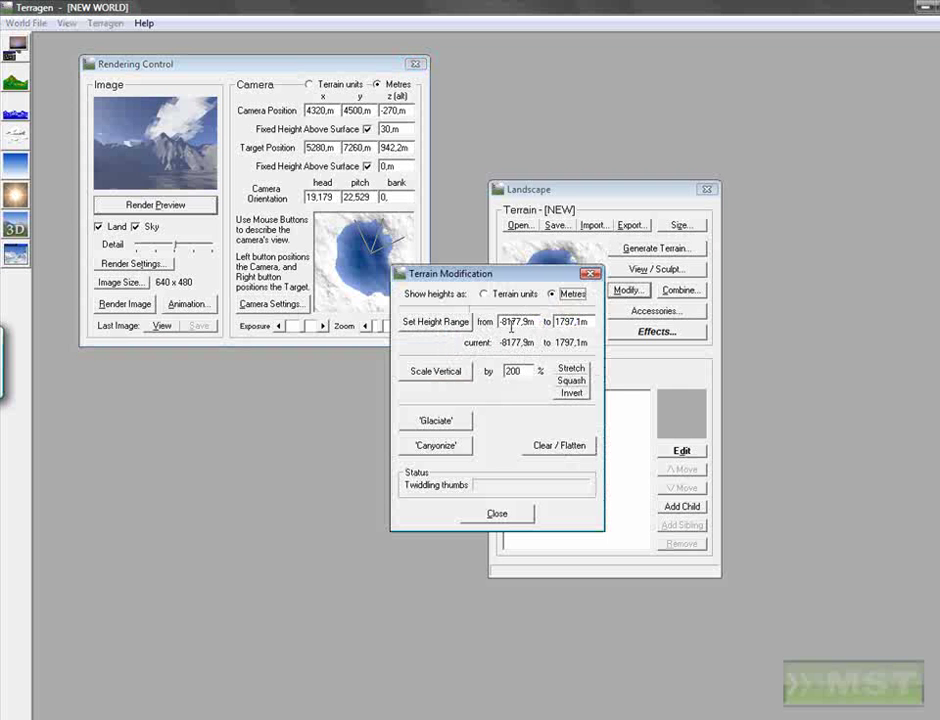
left_click_drag(507, 323, 498, 323)
double_click(573, 321)
left_click(568, 321)
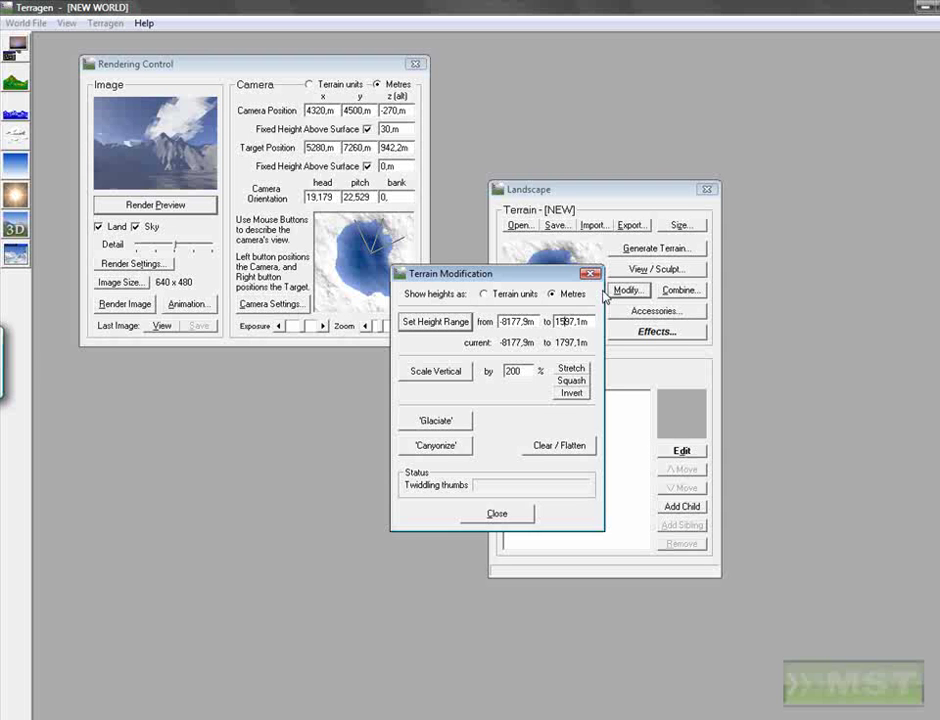
double_click(508, 321)
left_click(503, 321)
type("2")
left_click(435, 322)
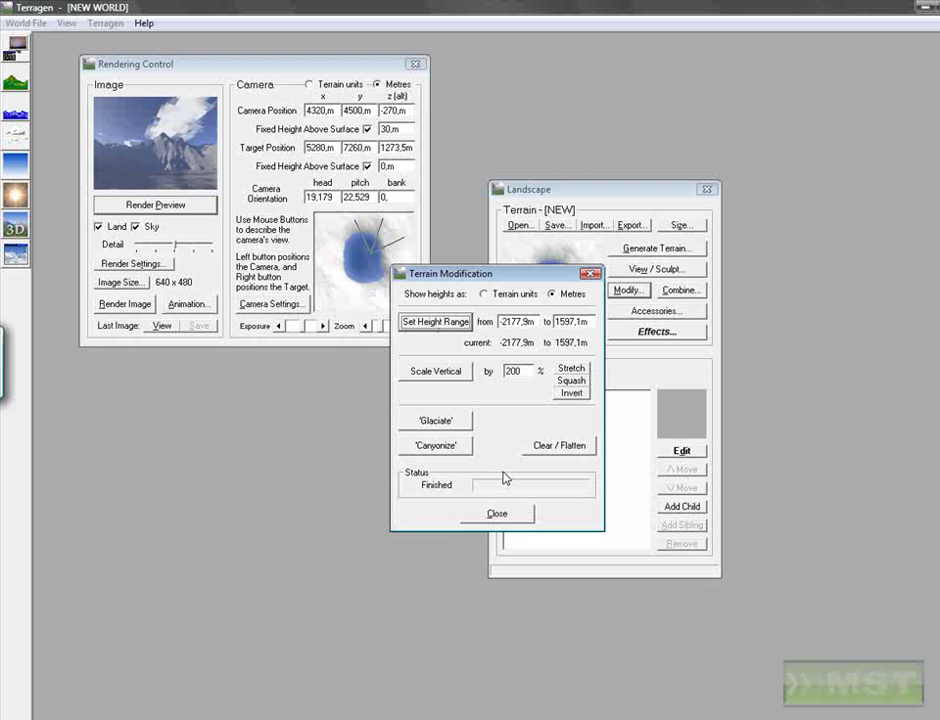
left_click(500, 516)
left_click(157, 204)
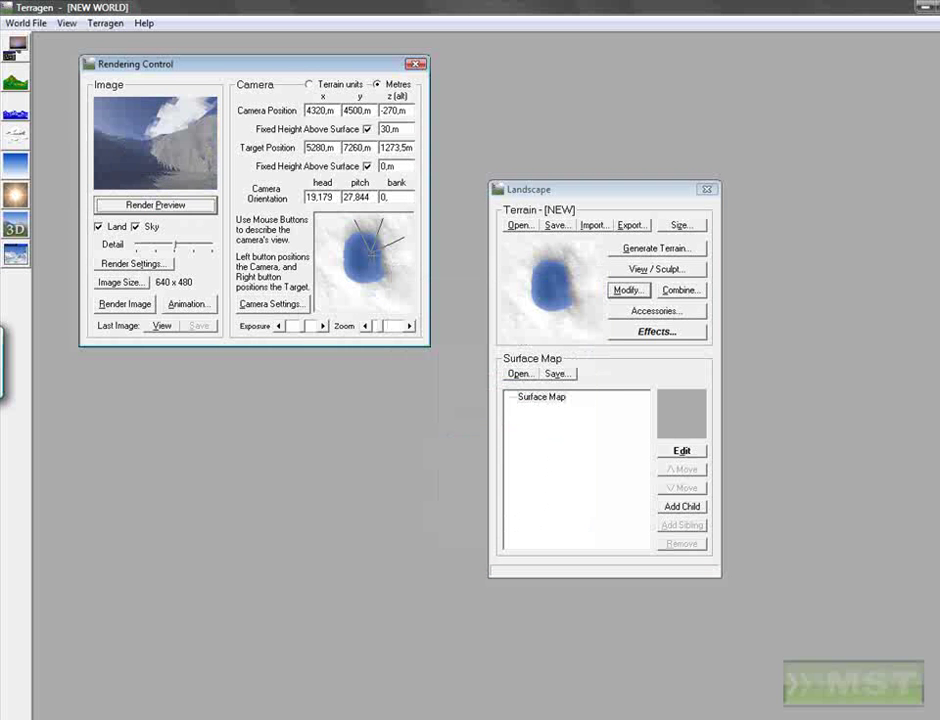
Step: Move the camera to about x 3480 m, y 3720 m and the target to about x 6840 m, y 6300 m, and render a preview
left_click_drag(370, 254, 360, 264)
right_click(403, 231)
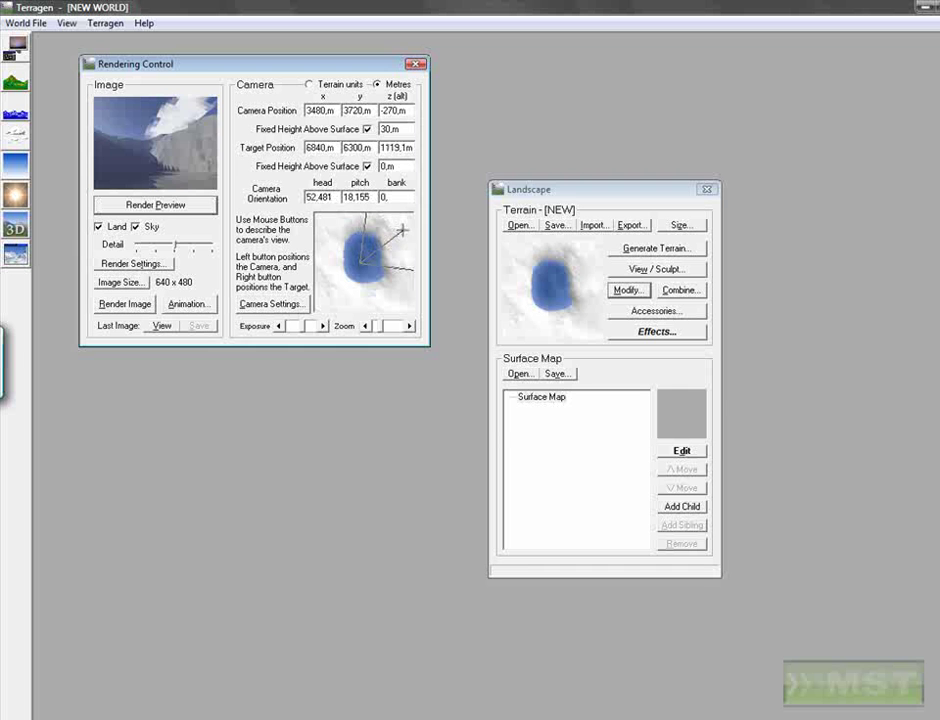
left_click(150, 205)
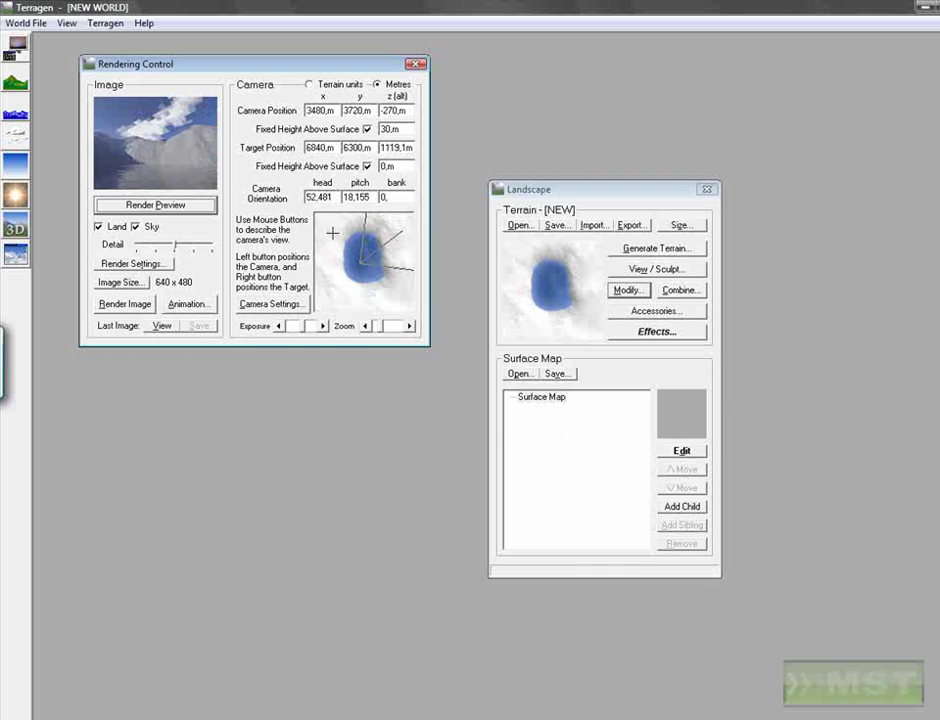
Step: Generate Ridged Multi Perlin features on the existing terrain, close Terrain Genesis and render a preview
left_click(648, 250)
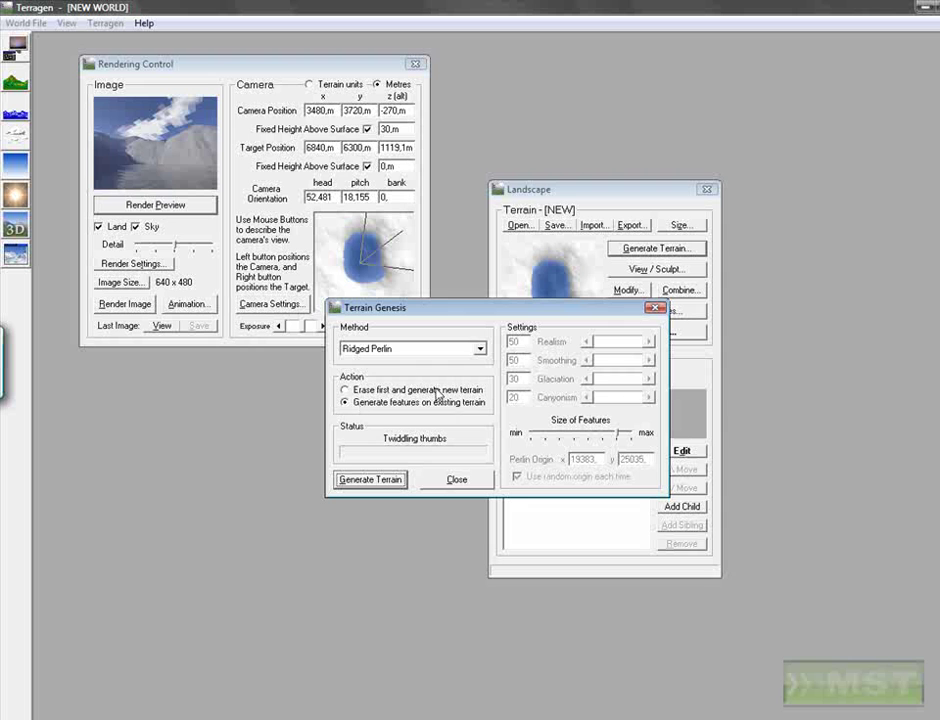
left_click(442, 350)
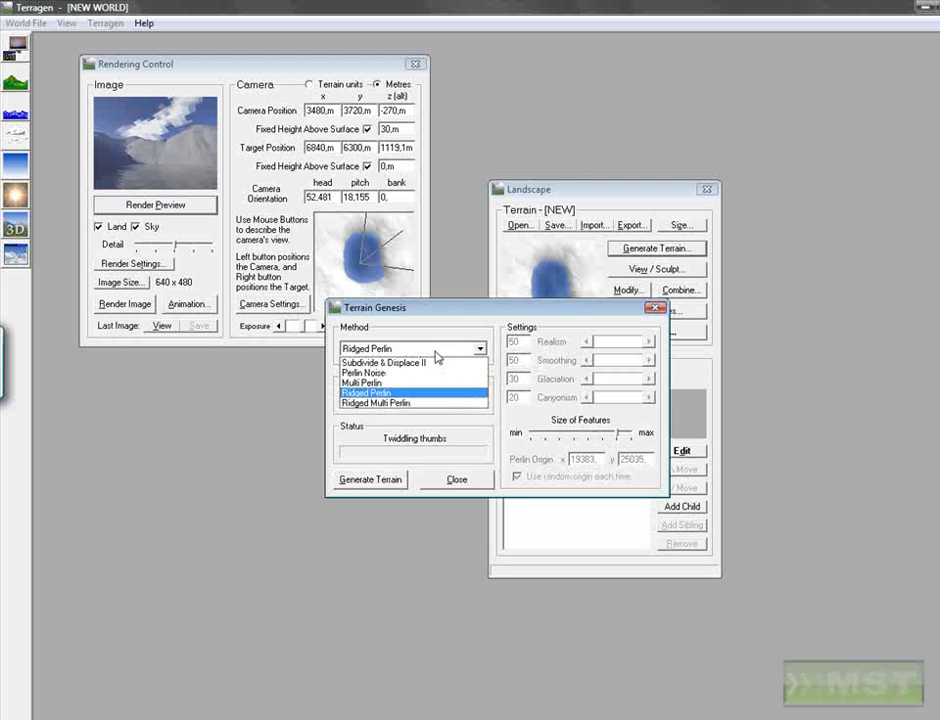
left_click(389, 404)
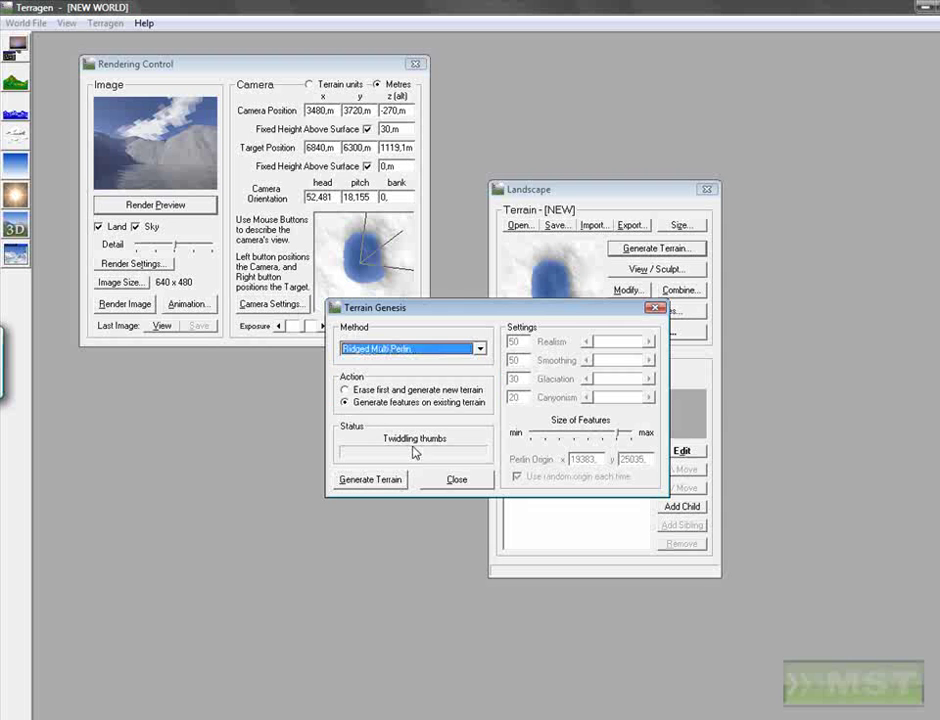
left_click(370, 480)
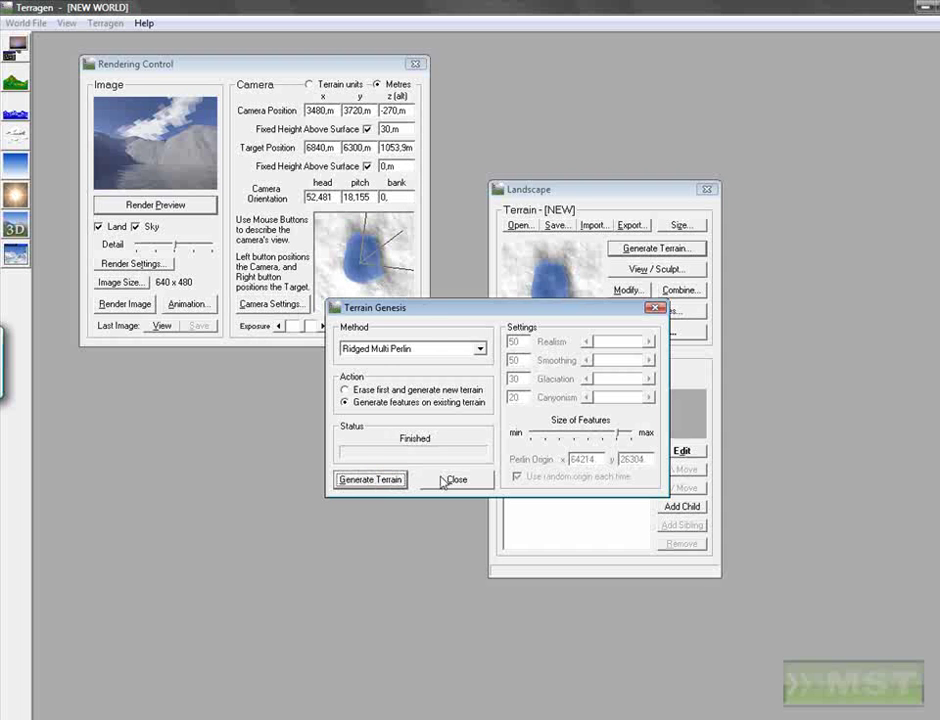
left_click(455, 480)
left_click(158, 204)
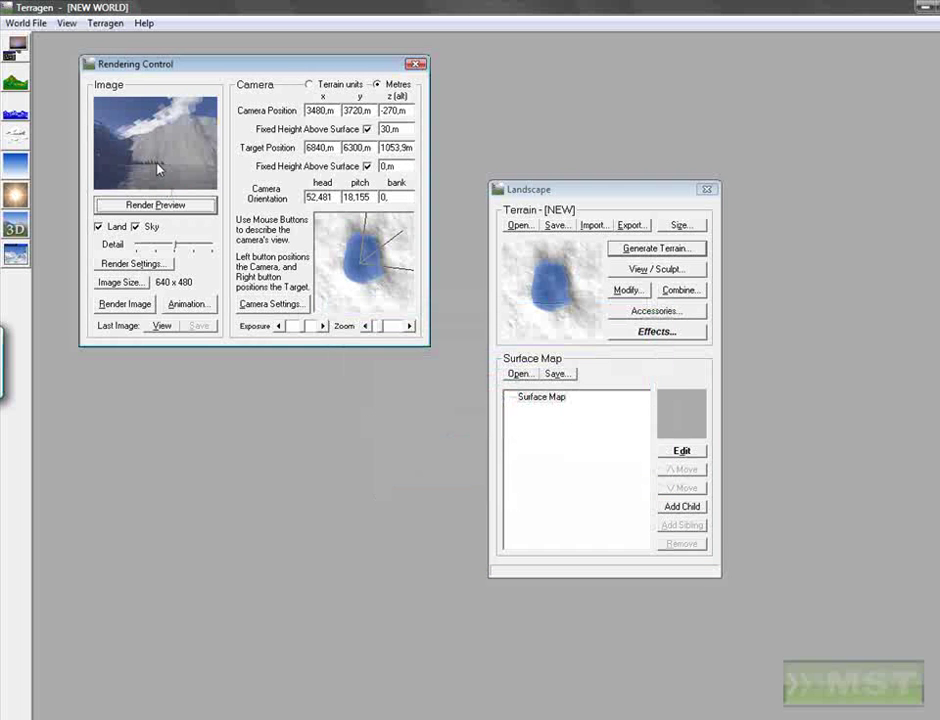
Step: Move the camera to about x 2580 m, y 4380 m and set its pitch and head to 0
left_click(141, 135)
left_click_drag(353, 264, 348, 255)
double_click(361, 198)
type("0")
double_click(332, 197)
type("0")
Step: Set the camera and target altitudes to 500 m, move the camera to about x 3900 m, y 4320 m, and preview each change
double_click(404, 110)
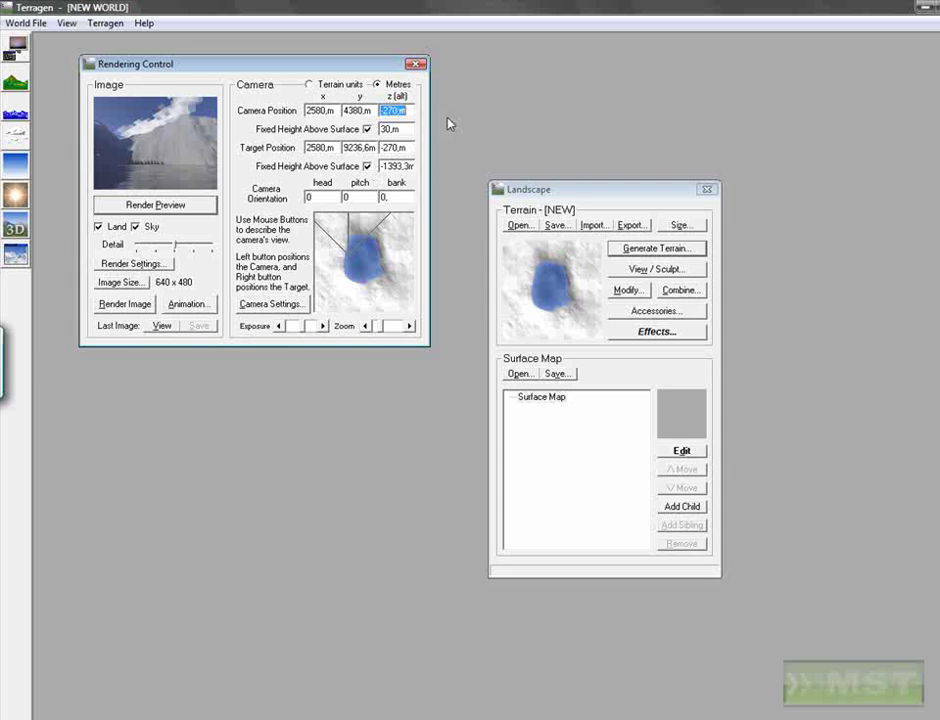
type("500")
left_click(396, 147)
type("500")
key("Return")
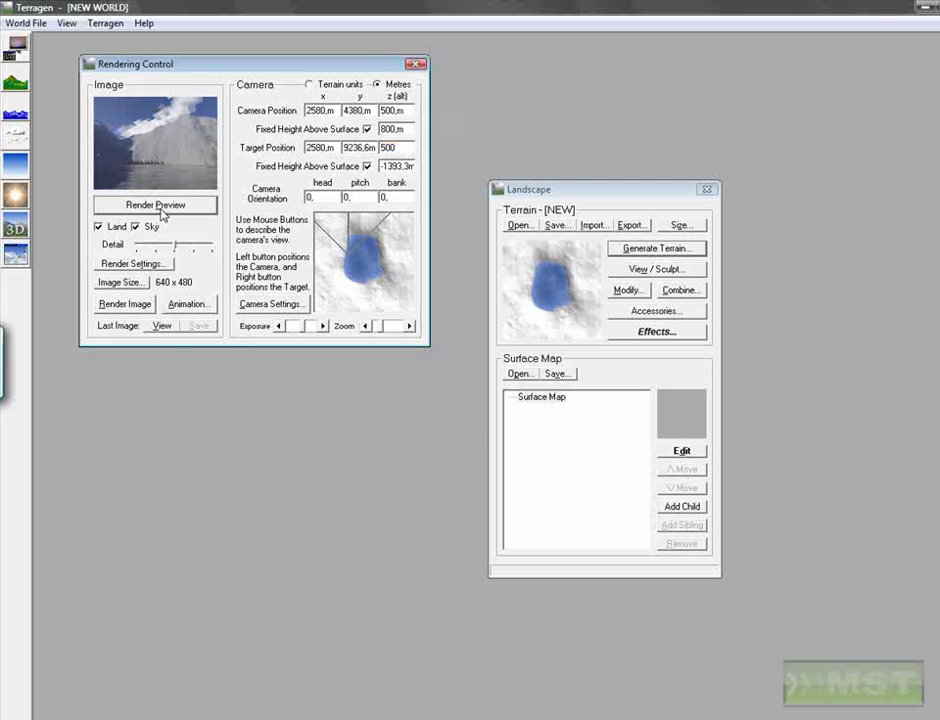
left_click(160, 207)
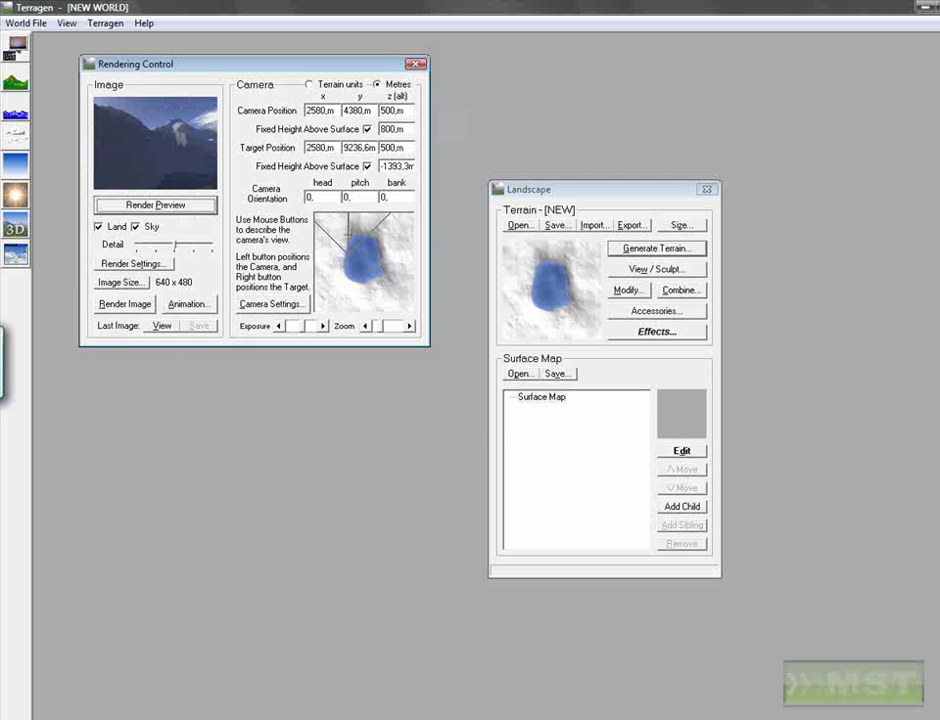
left_click(365, 256)
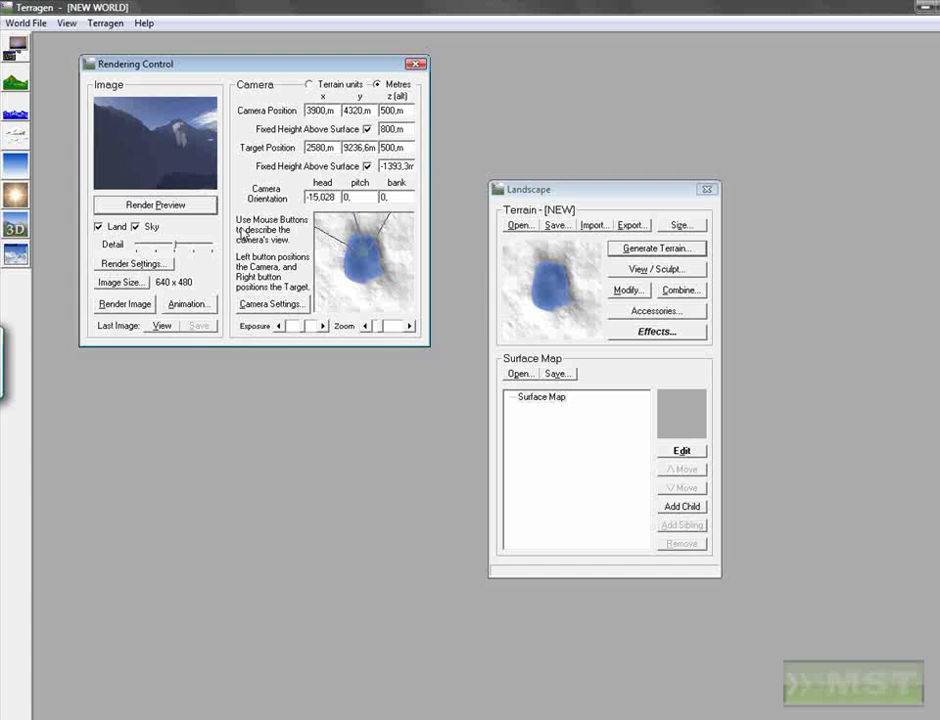
left_click(150, 205)
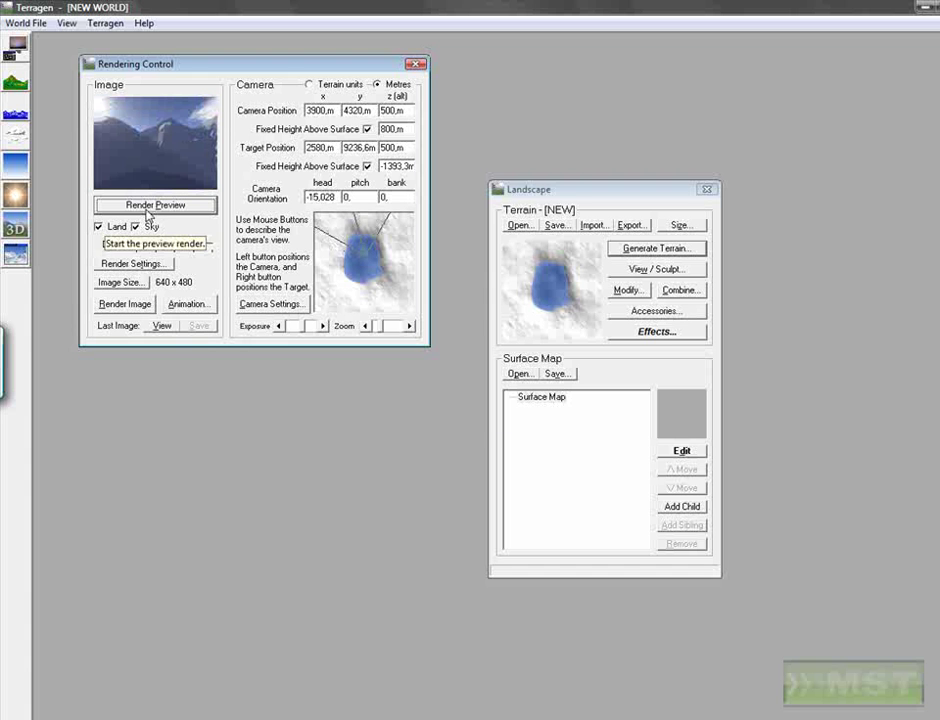
Step: Lower the terrain's maximum height to 1070.5 m, close Terrain Modification and render a preview
left_click(624, 292)
left_click_drag(554, 321, 561, 322)
key("BackSpace")
type("1070,5m")
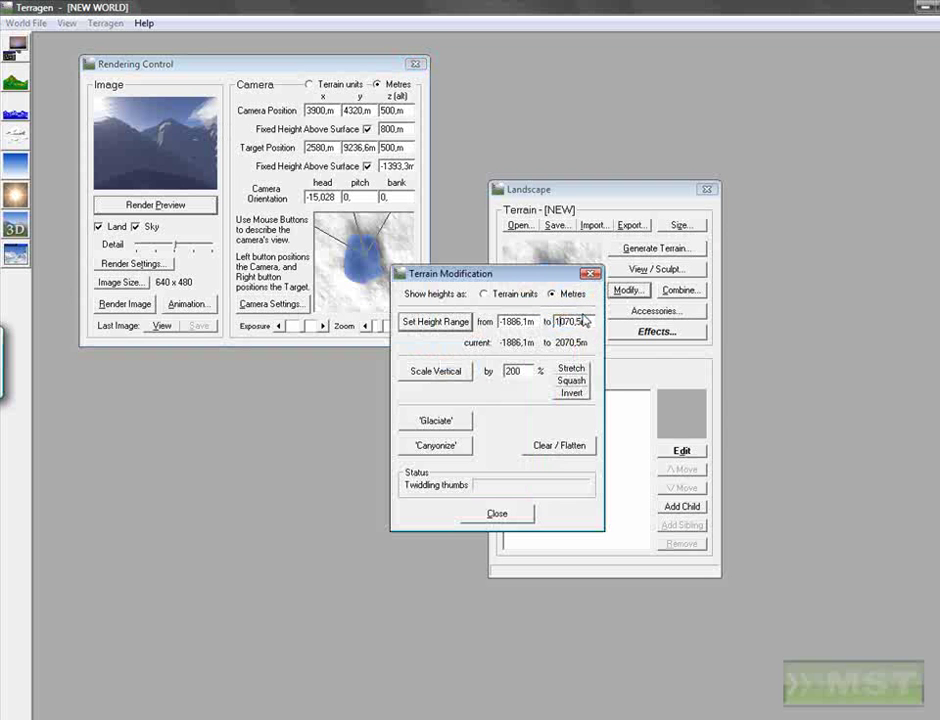
left_click(431, 326)
left_click(497, 513)
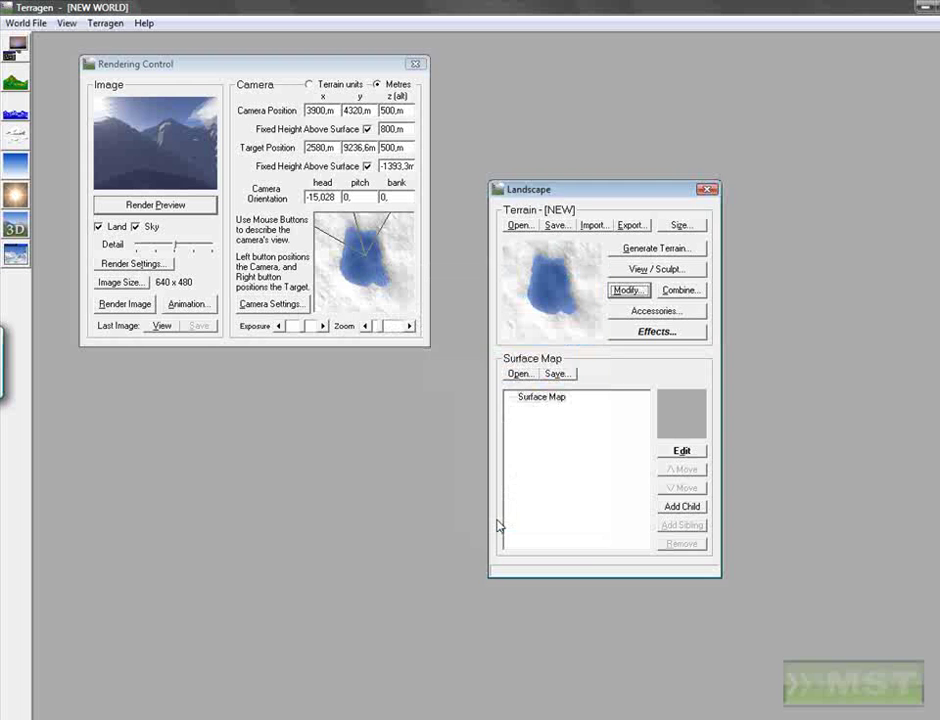
left_click(158, 205)
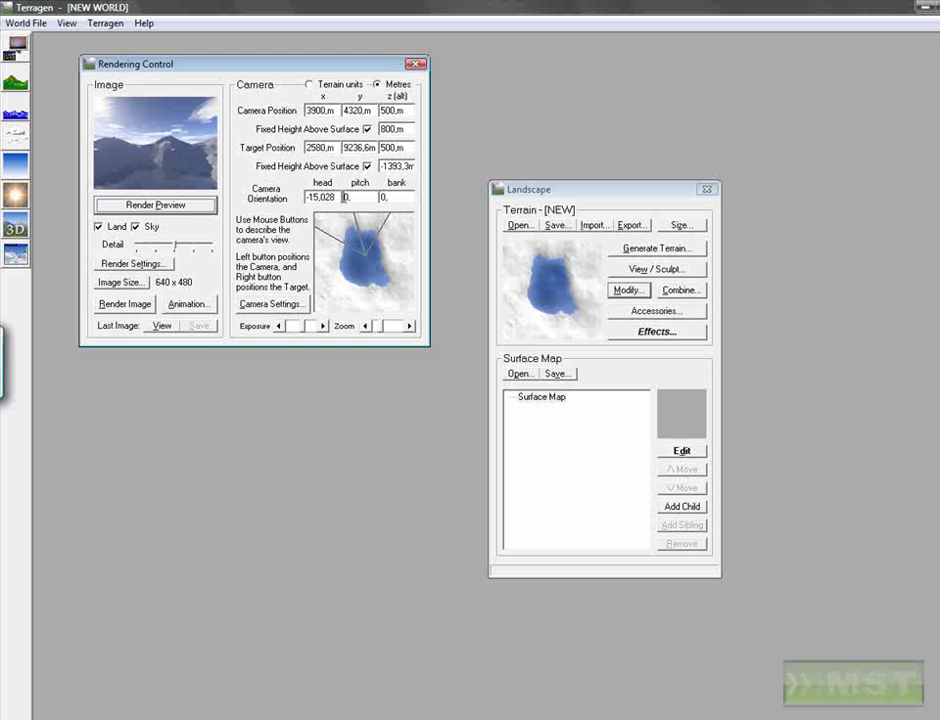
Step: Render previews with the camera head set to 0, 90, 180, 270 and again 0 degrees to compare the views
double_click(322, 199)
type("0")
left_click(192, 207)
double_click(322, 198)
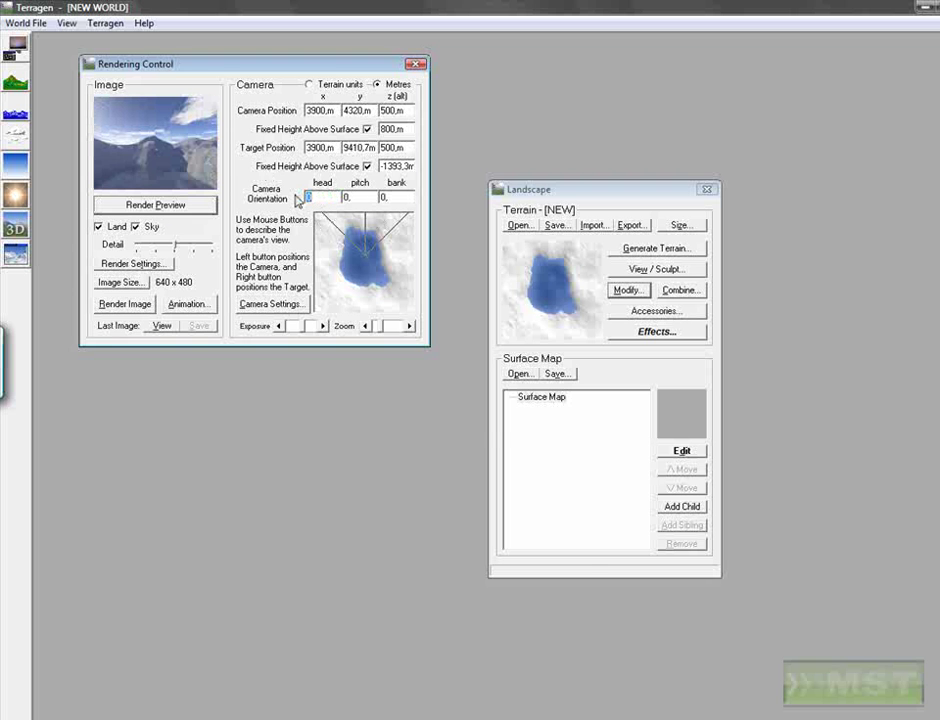
type("90")
left_click(154, 205)
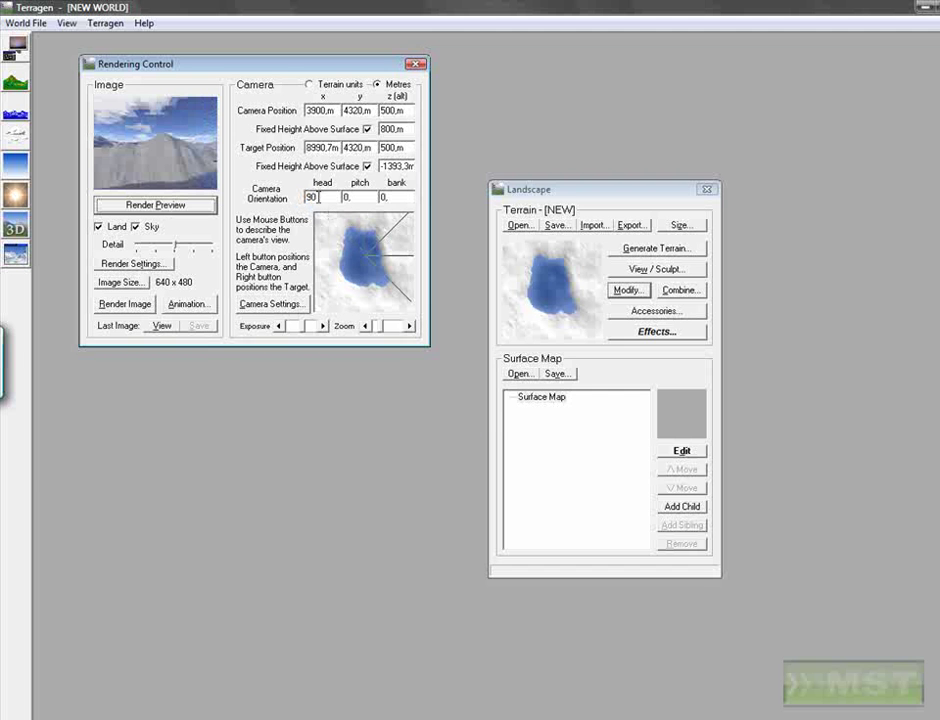
double_click(316, 197)
type("180")
left_click(155, 204)
double_click(328, 198)
type("270")
left_click(155, 205)
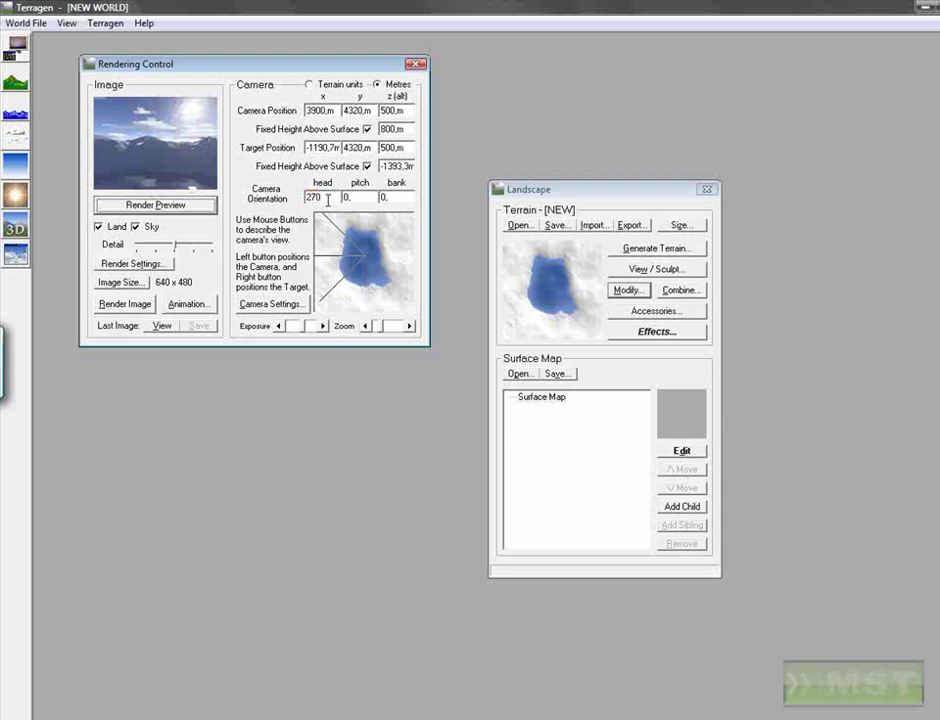
double_click(318, 198)
type("0")
left_click(193, 206)
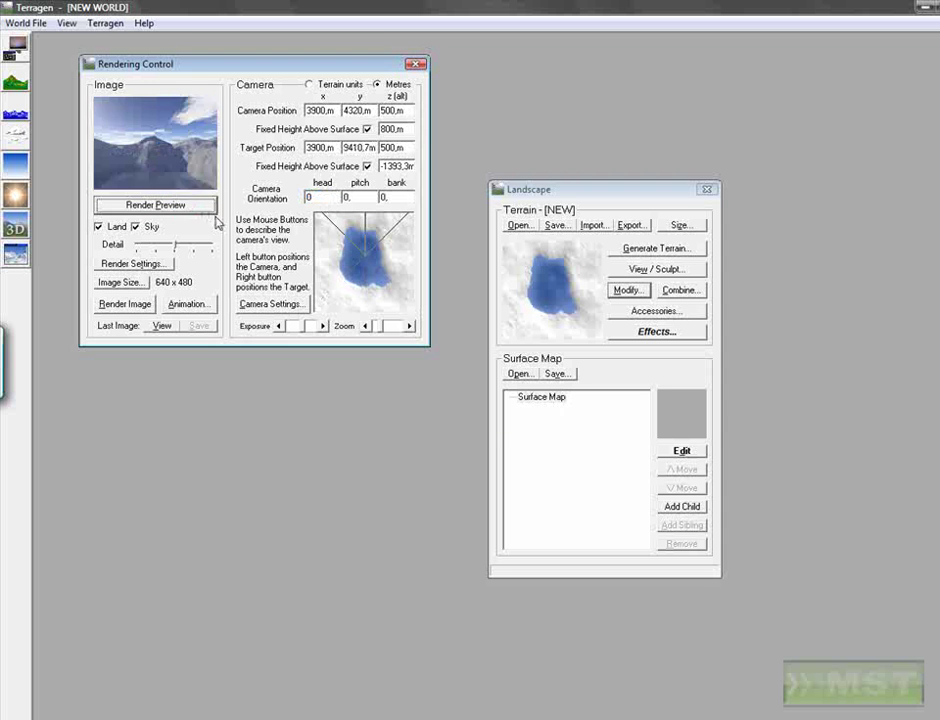
Step: Set the camera head to 90 degrees and render a preview
double_click(318, 198)
type("90")
left_click(155, 205)
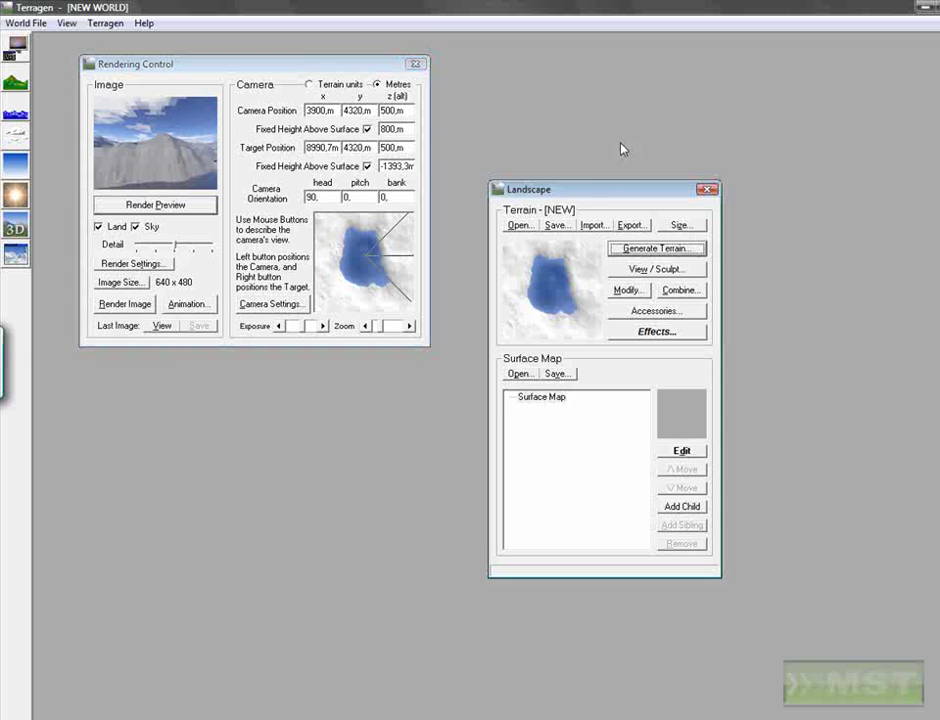
Step: Open the Surface Map layer for editing, move its window clear of the terrain controls and rename the layer "basic surface"
left_click_drag(587, 191, 564, 164)
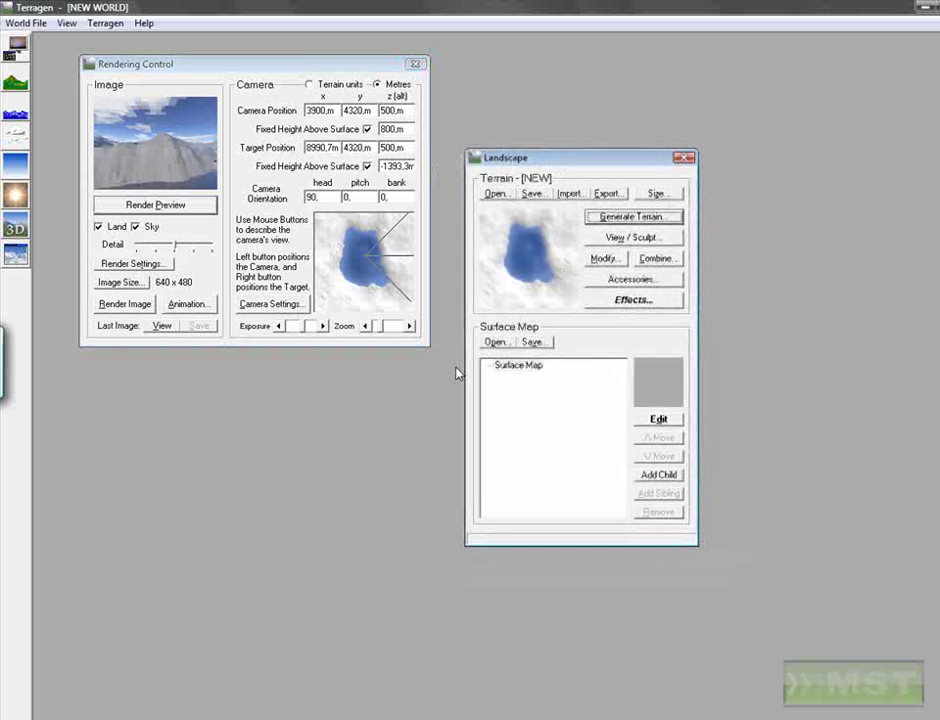
left_click(519, 366)
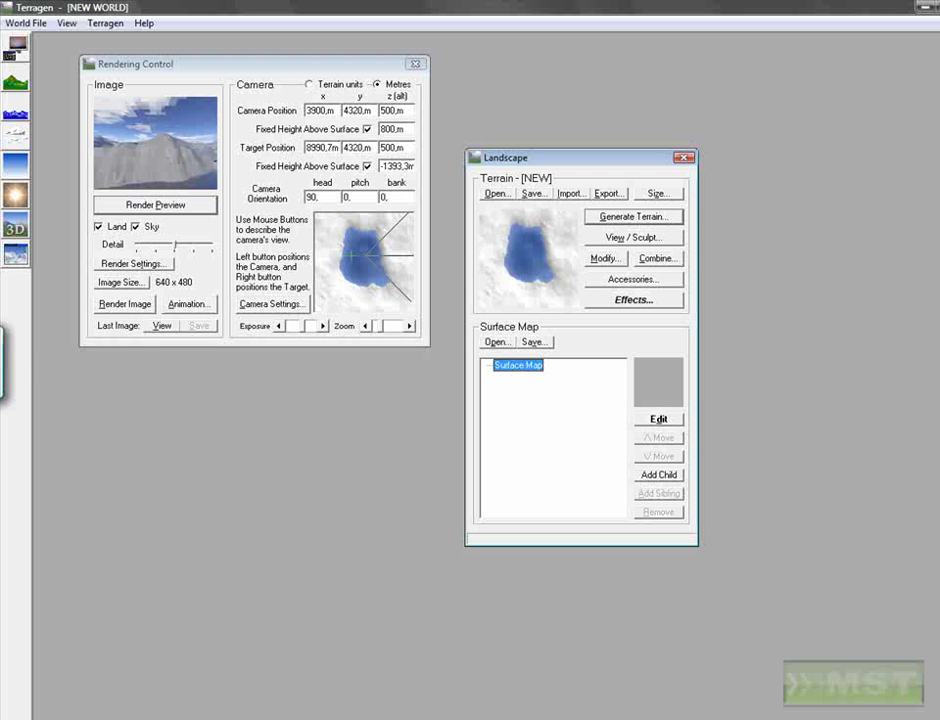
left_click(658, 418)
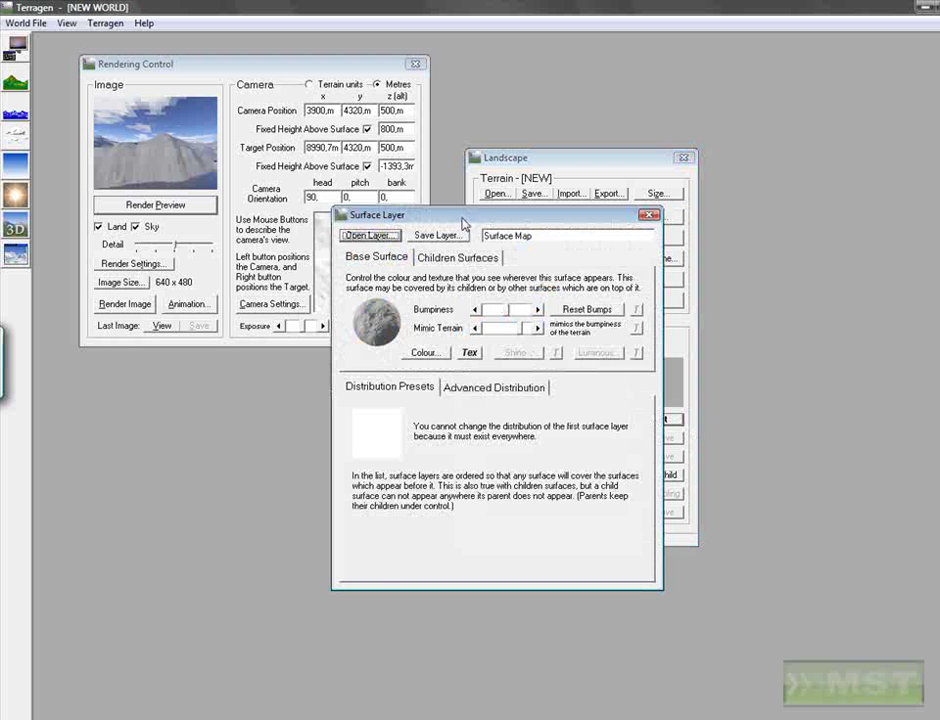
left_click_drag(464, 221, 533, 348)
left_click(634, 363)
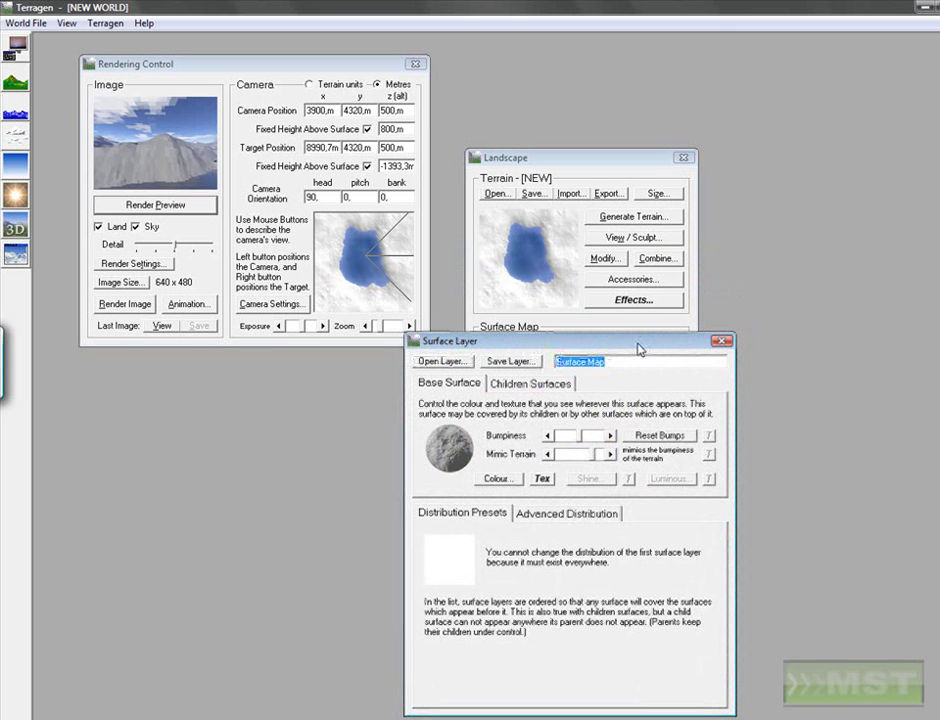
type("basic s")
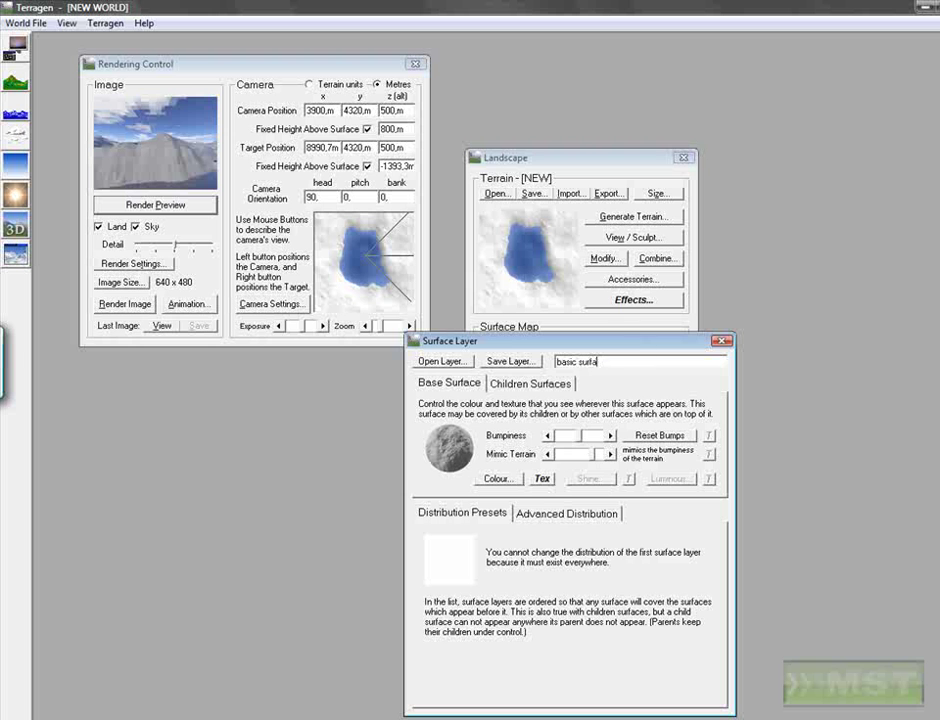
Step: Darken the basic surface layer's colour by lowering its red, green and blue values
left_click(498, 478)
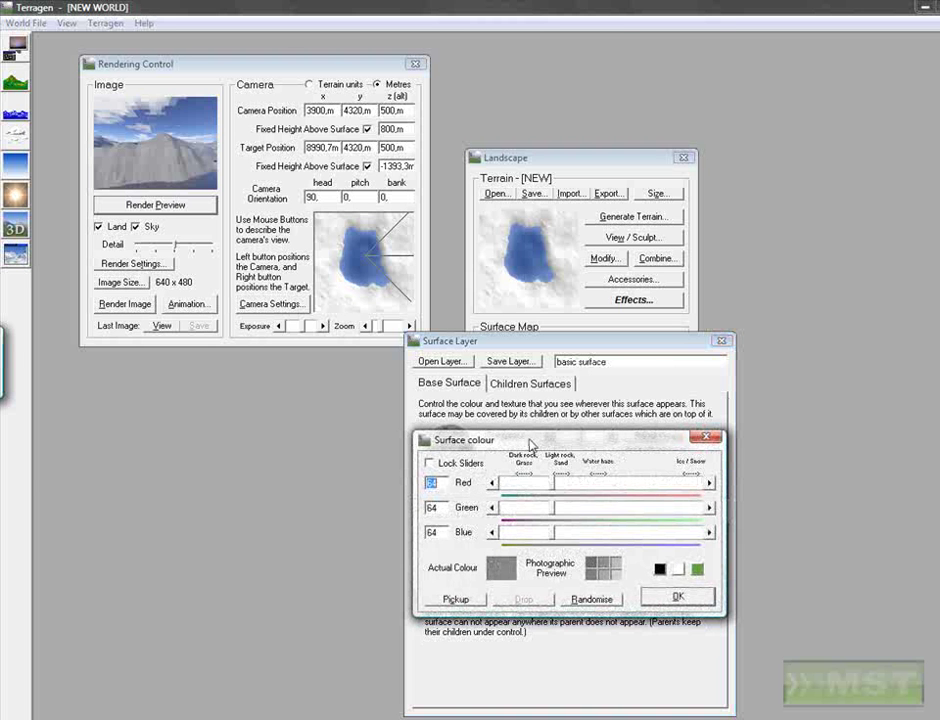
left_click(510, 488)
left_click(510, 485)
left_click(510, 485)
left_click(520, 508)
left_click(520, 508)
left_click(520, 508)
left_click(521, 533)
left_click(678, 596)
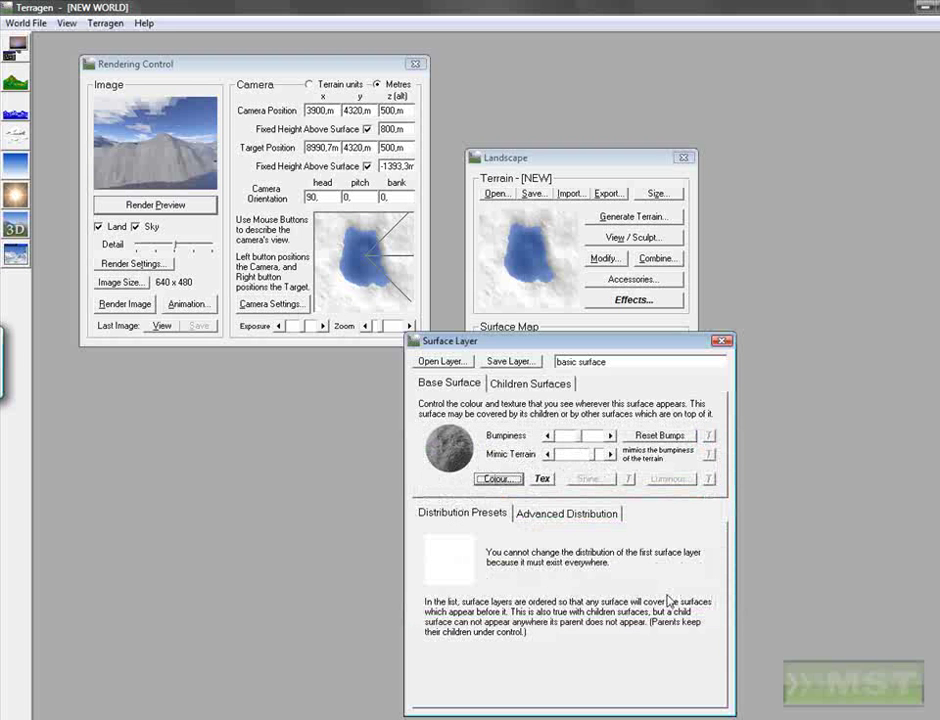
Step: Render a preview of the darkened basic surface and close its layer window
left_click(156, 205)
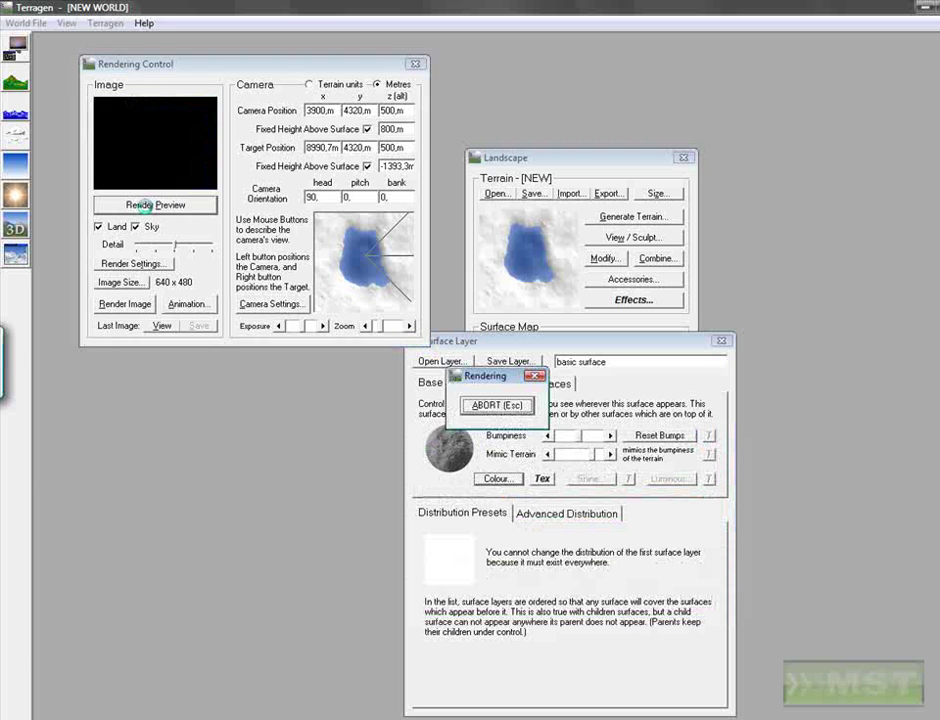
left_click(722, 341)
left_click(720, 342)
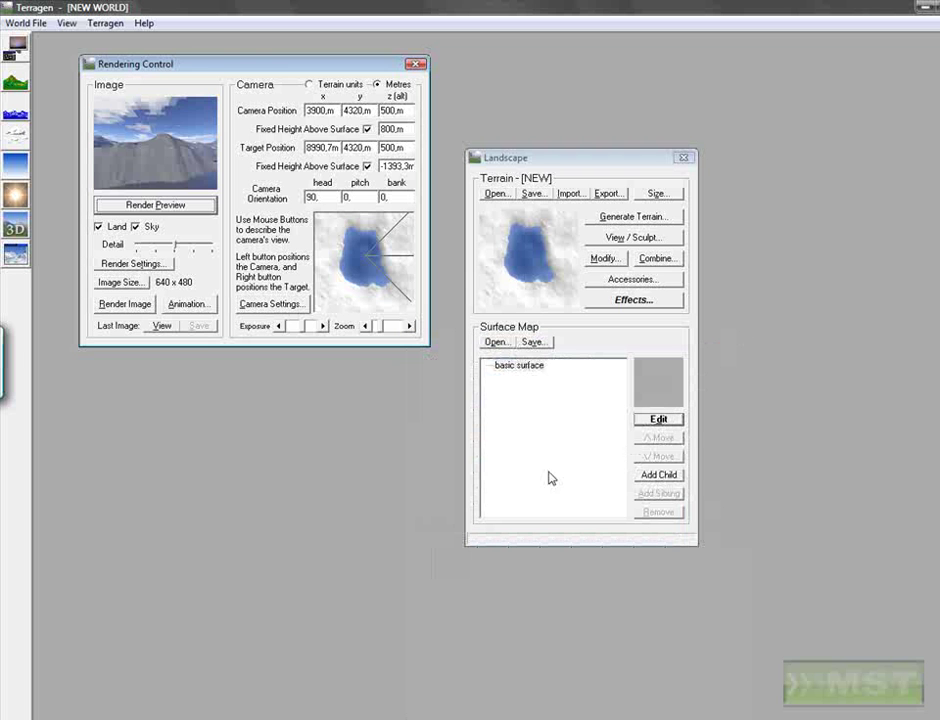
Step: Add a child layer under basic surface, open it for editing and name it "rock surface 1"
left_click(520, 367)
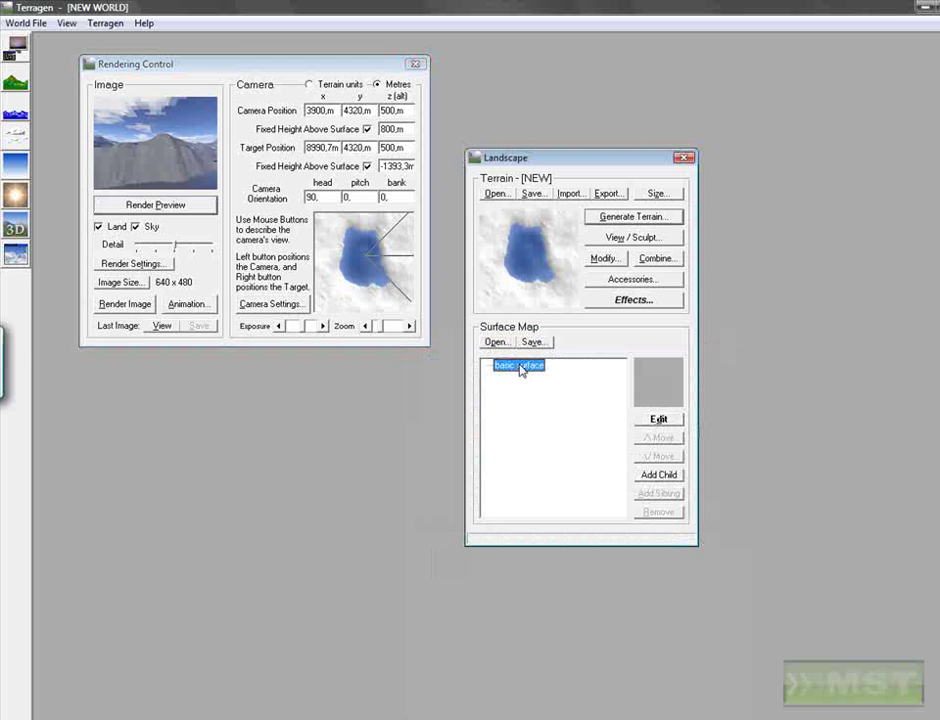
left_click(655, 477)
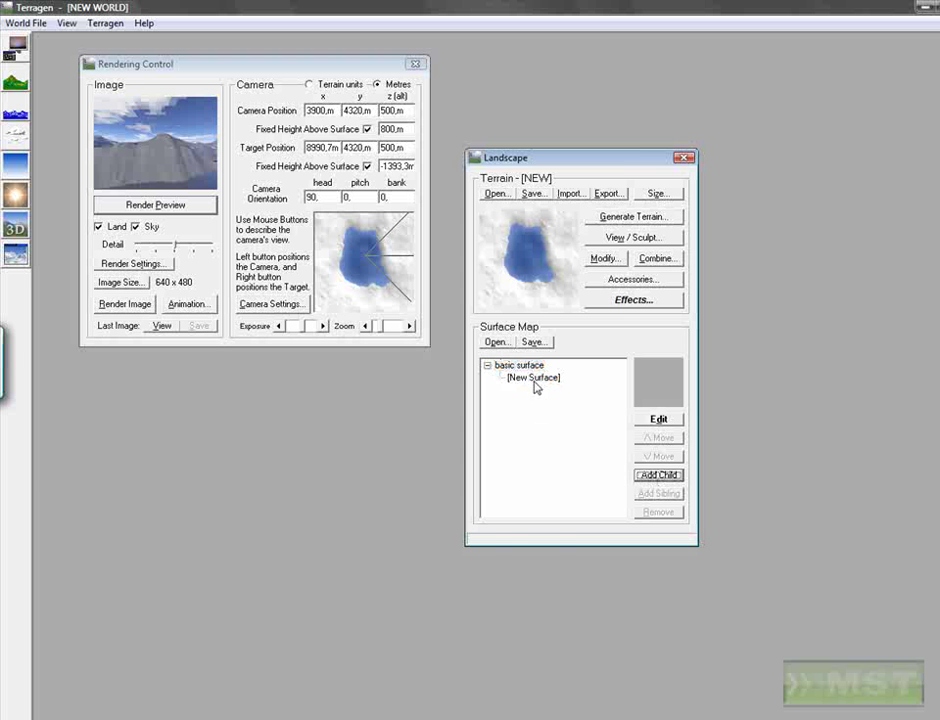
left_click(540, 378)
left_click(658, 419)
left_click_drag(556, 362, 607, 363)
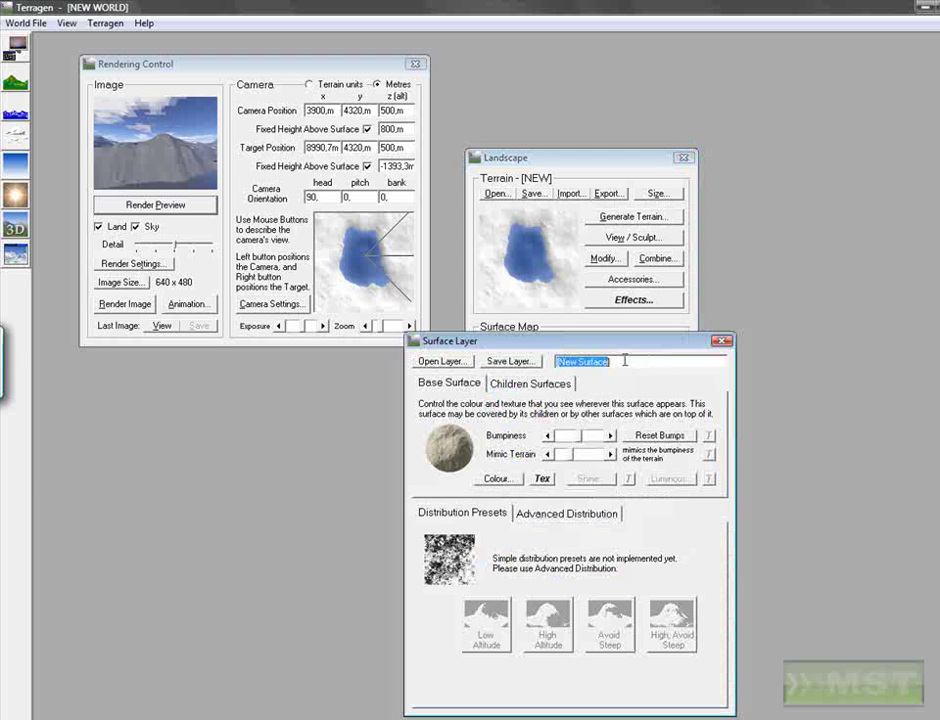
key("BackSpace")
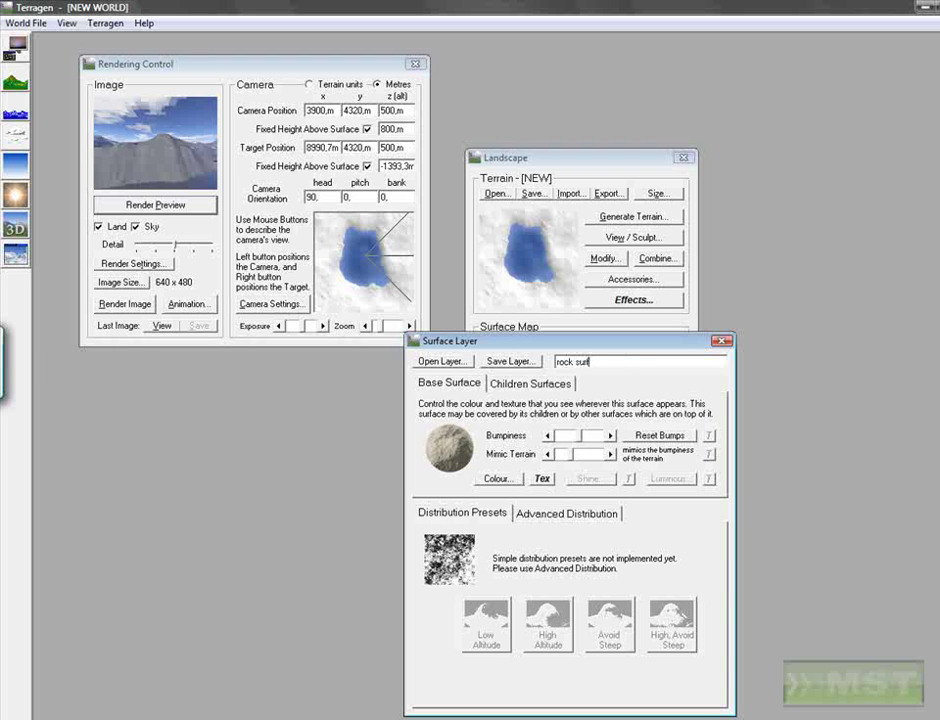
type("rock surface 1")
Step: Darken the rock surface 1 colour to a greenish grey by lowering its red, green and blue values
left_click(498, 478)
left_click(517, 487)
left_click(520, 508)
left_click(509, 534)
left_click(507, 535)
left_click(505, 535)
left_click(505, 534)
left_click(505, 532)
left_click(548, 532)
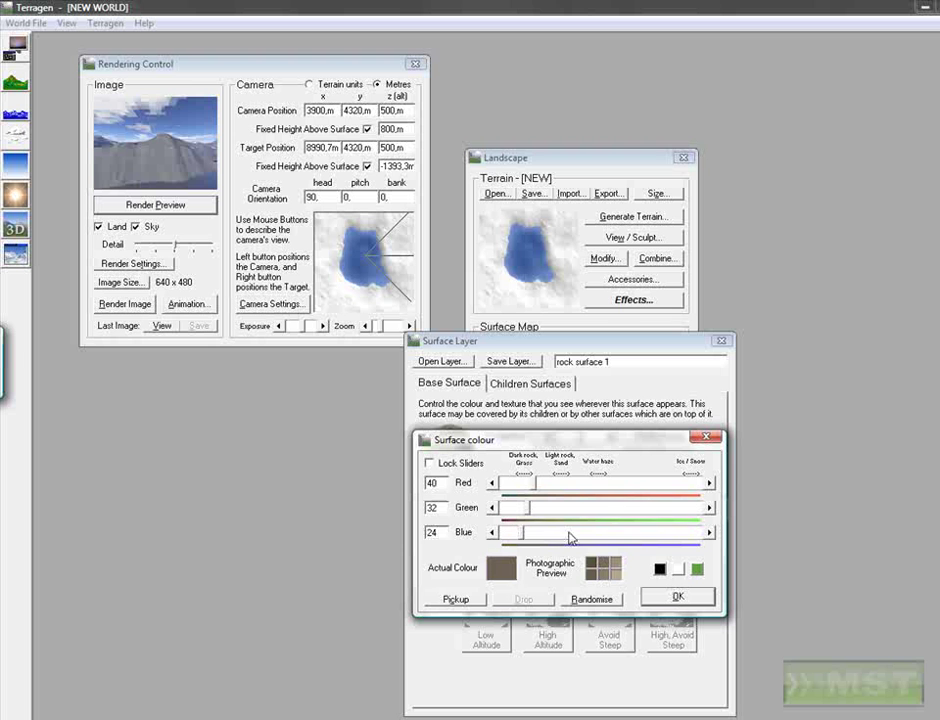
left_click(556, 508)
left_click(556, 533)
left_click(678, 598)
Step: Adjust the coverage and fractal noise in rock surface 1's advanced distribution settings
left_click(538, 514)
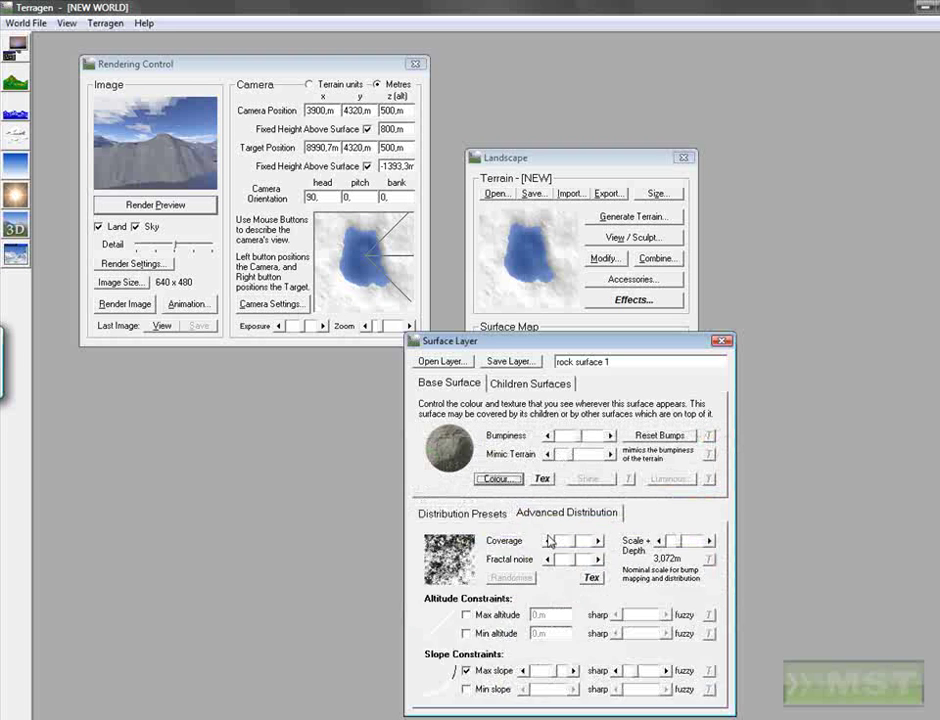
left_click_drag(476, 341, 501, 311)
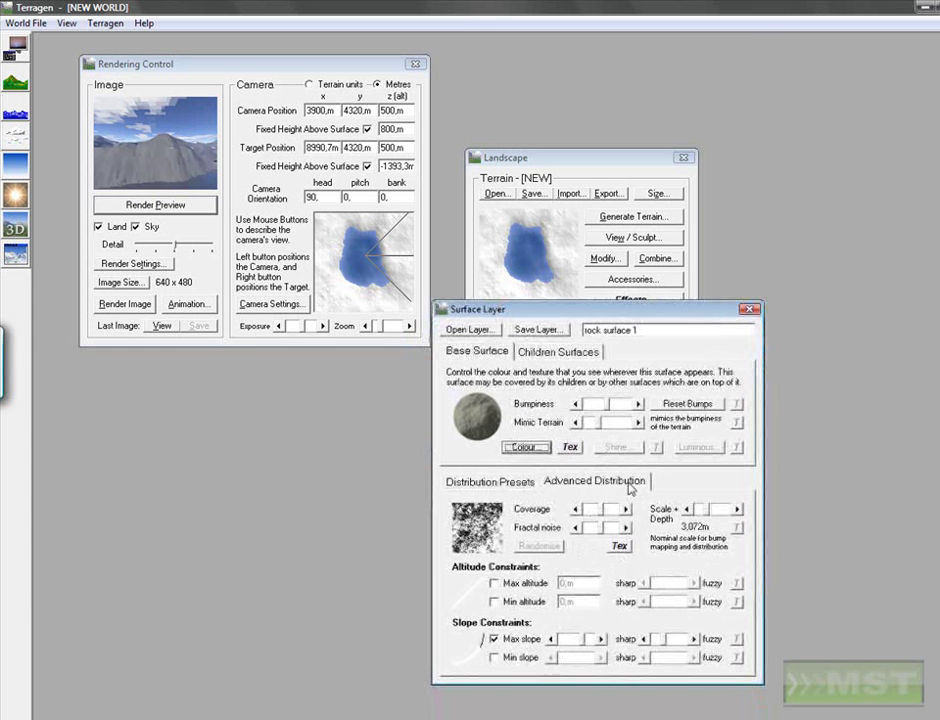
left_click_drag(593, 515, 612, 509)
left_click(589, 512)
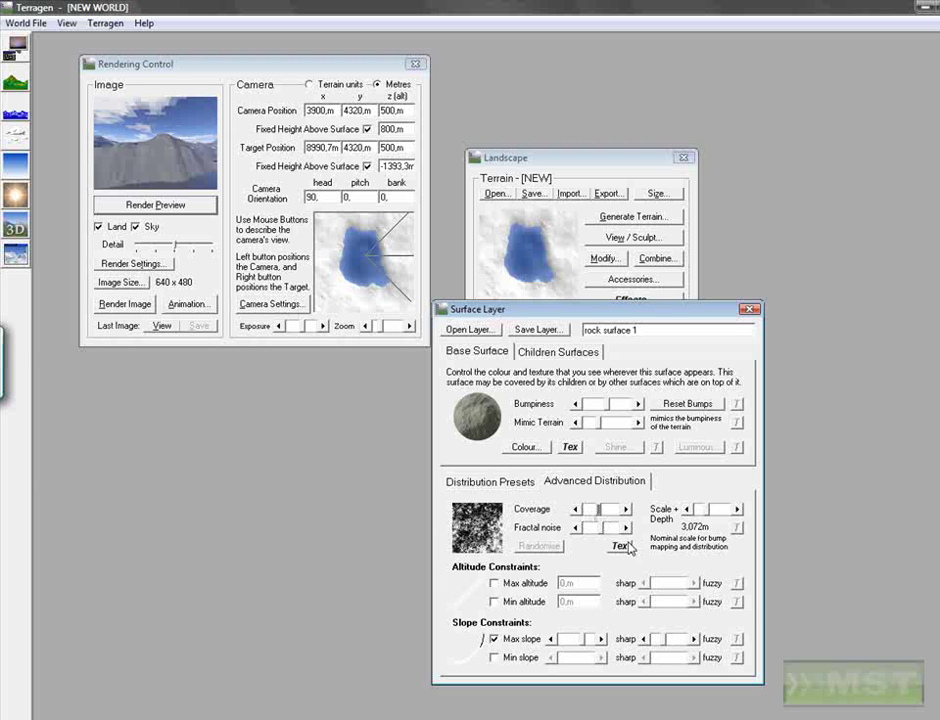
left_click(587, 526)
left_click(586, 526)
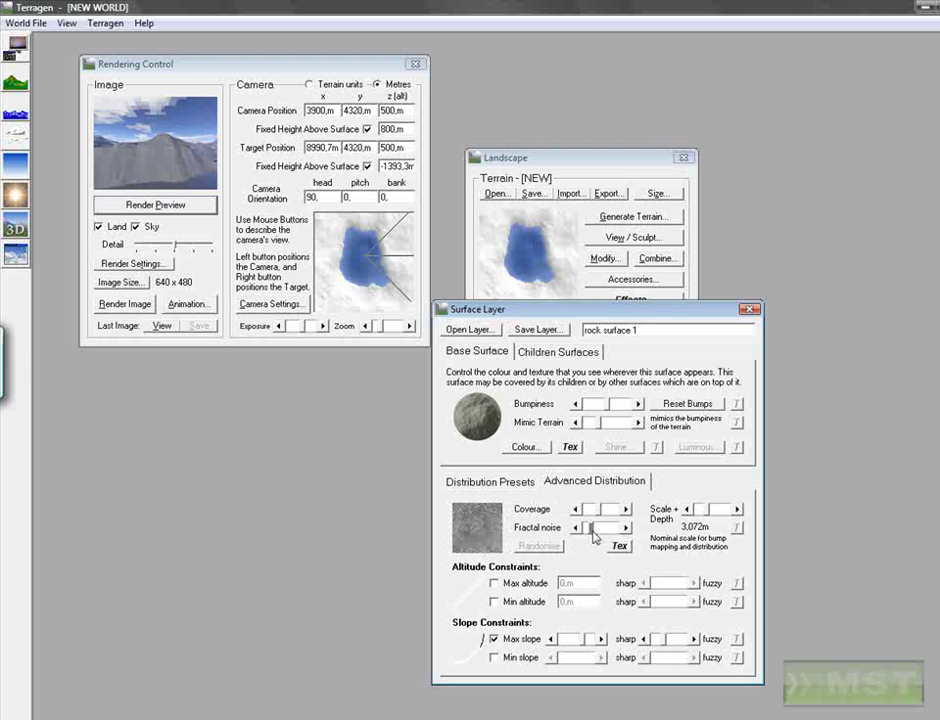
left_click_drag(589, 529, 622, 528)
left_click(597, 530)
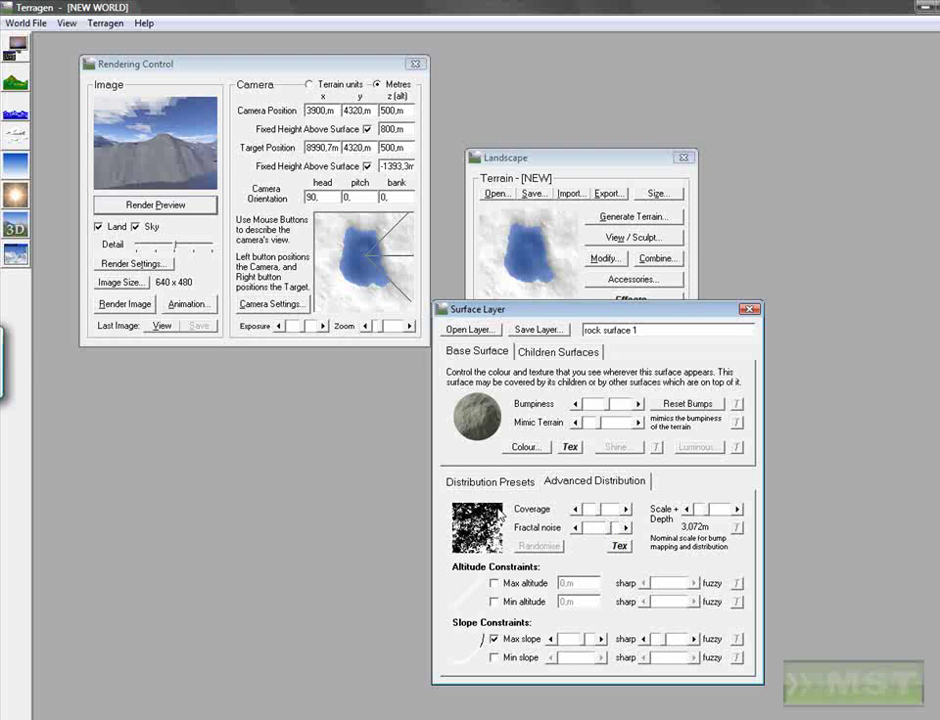
Step: Render a preview with rock surface 1 and close its layer window
left_click_drag(670, 315, 651, 231)
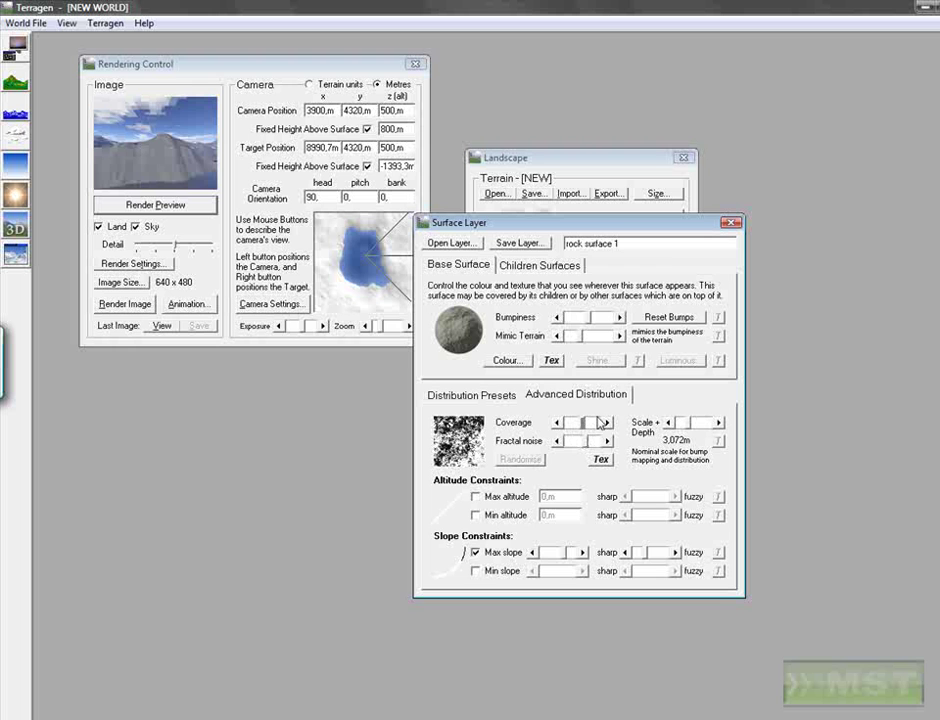
left_click(163, 204)
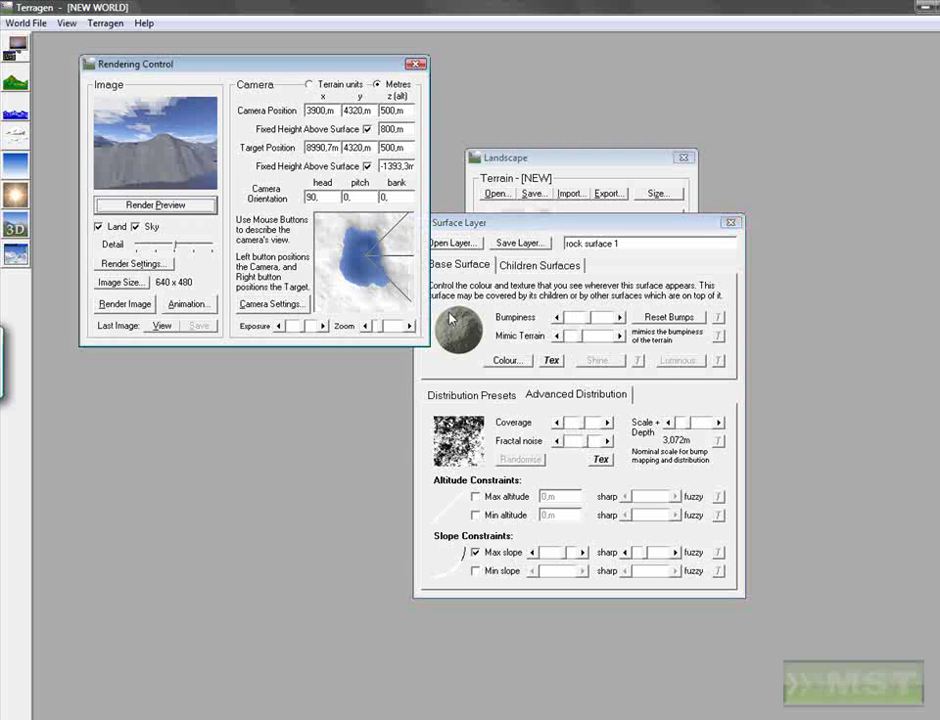
left_click(731, 222)
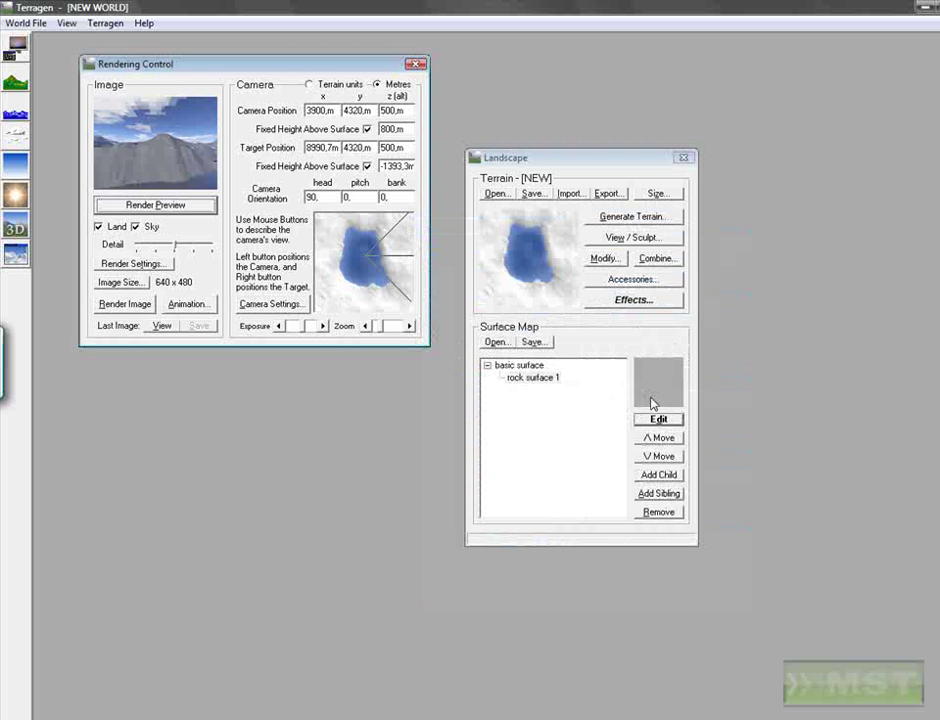
Step: Add a sibling layer to rock surface 1, open it for editing and name it "rock surface 2"
left_click(659, 493)
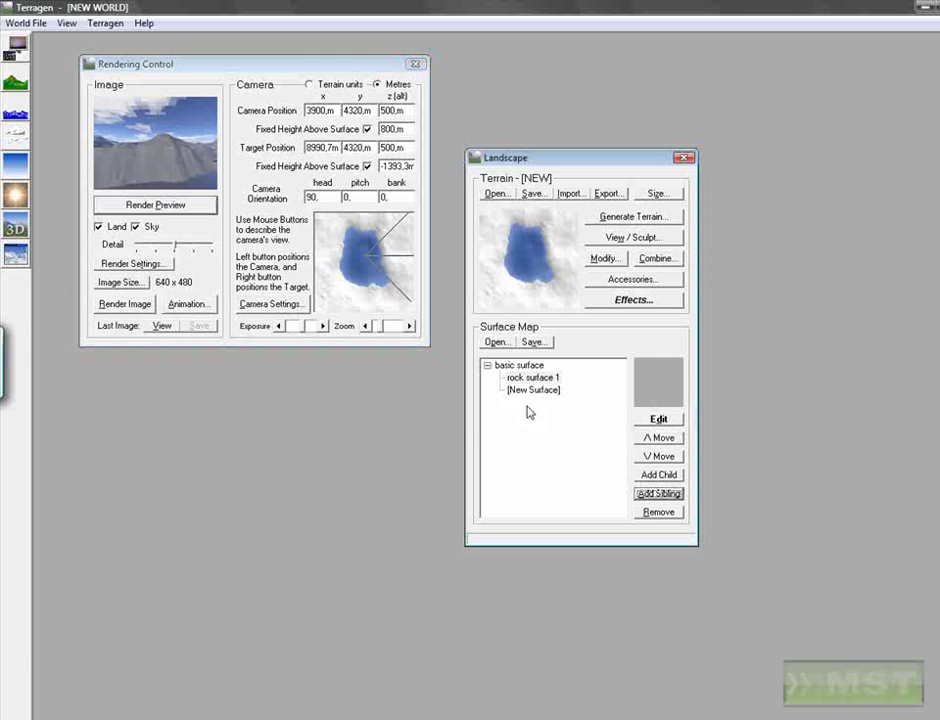
left_click(656, 422)
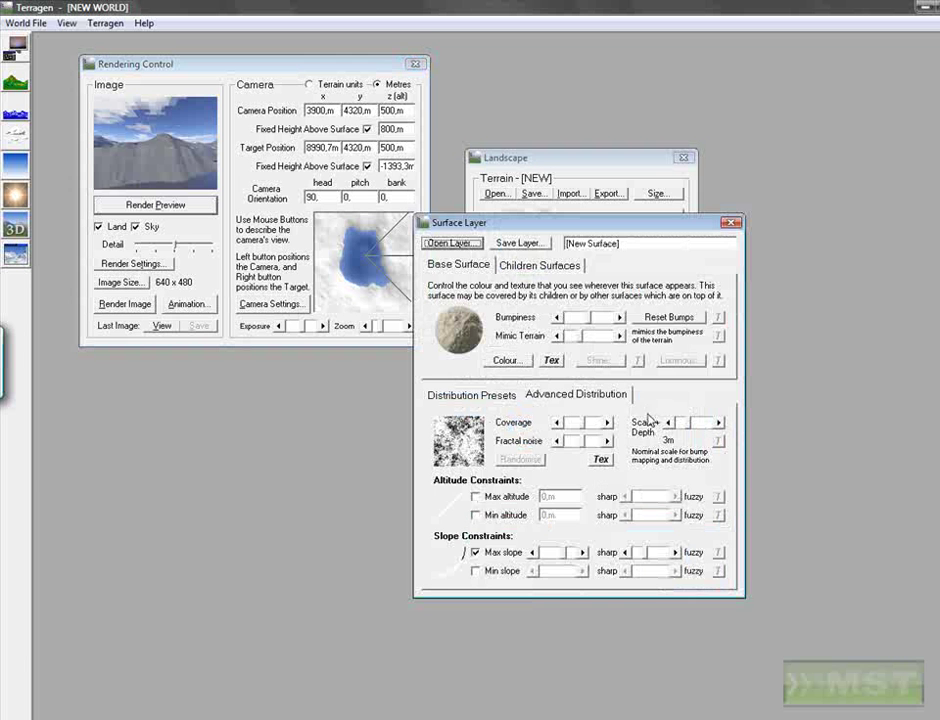
double_click(627, 245)
type("rock s")
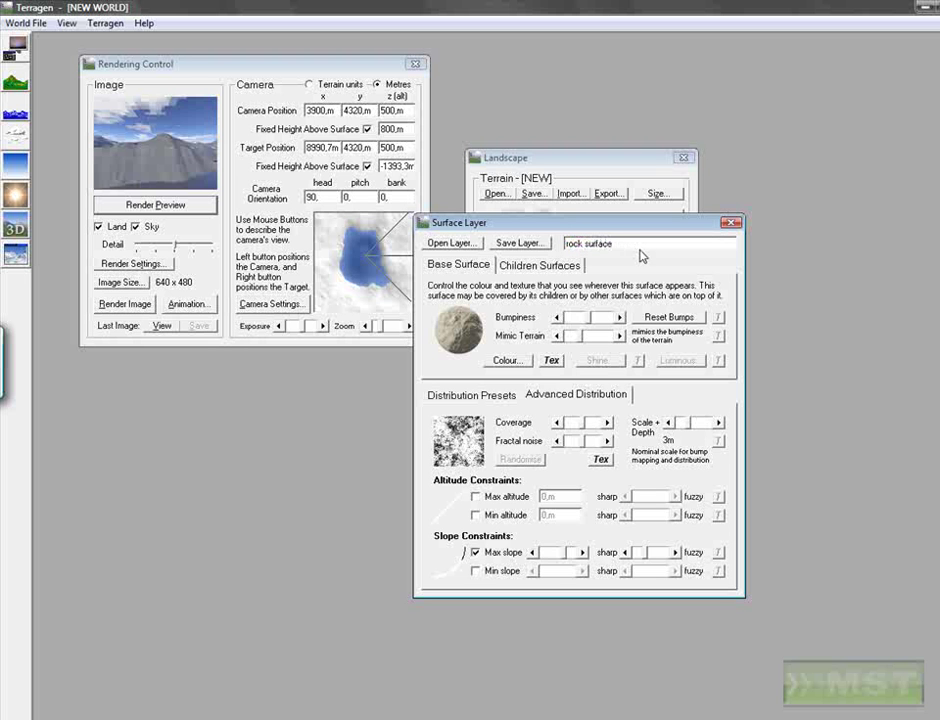
Step: Set the rock surface 2 colour to near black with red, green and blue at 8 each
left_click(508, 360)
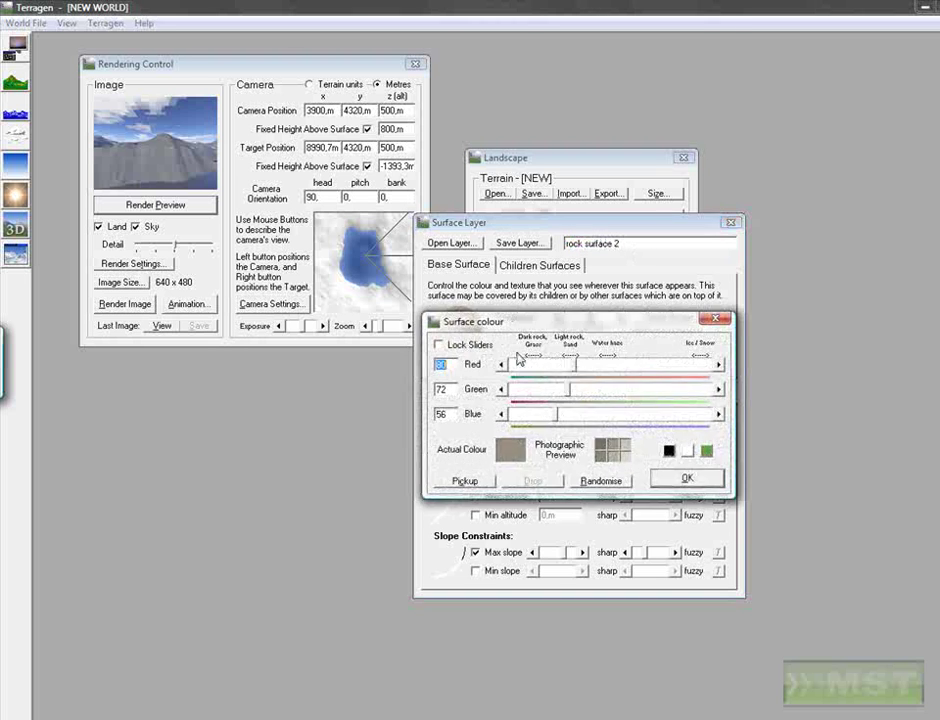
left_click(516, 363)
left_click(521, 388)
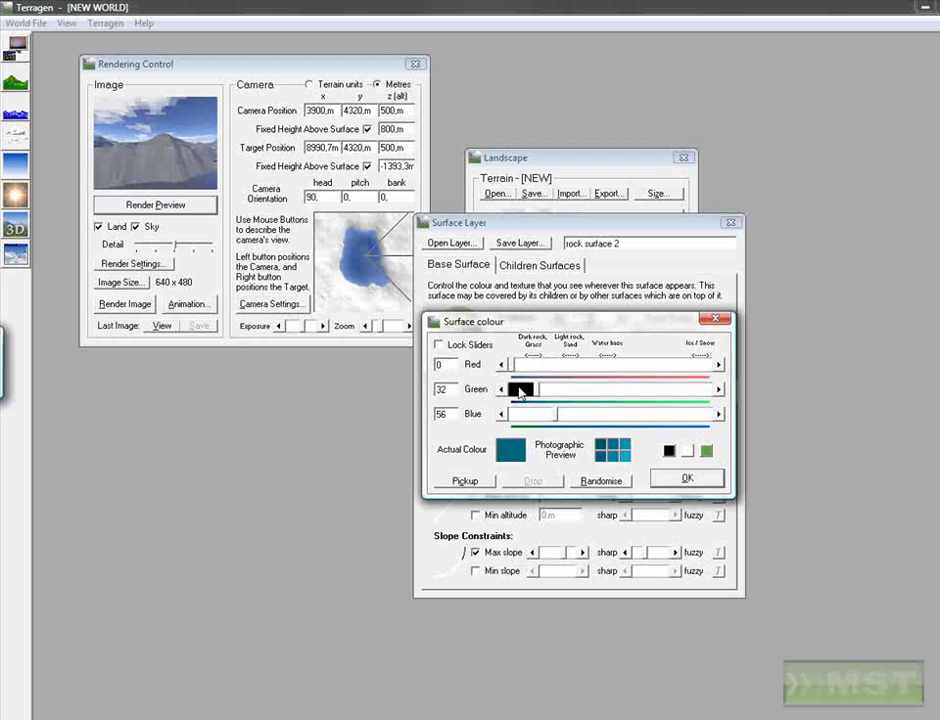
left_click(521, 415)
left_click_drag(449, 410, 420, 402)
type("8")
left_click_drag(447, 364, 376, 366)
type("8")
key("Delete")
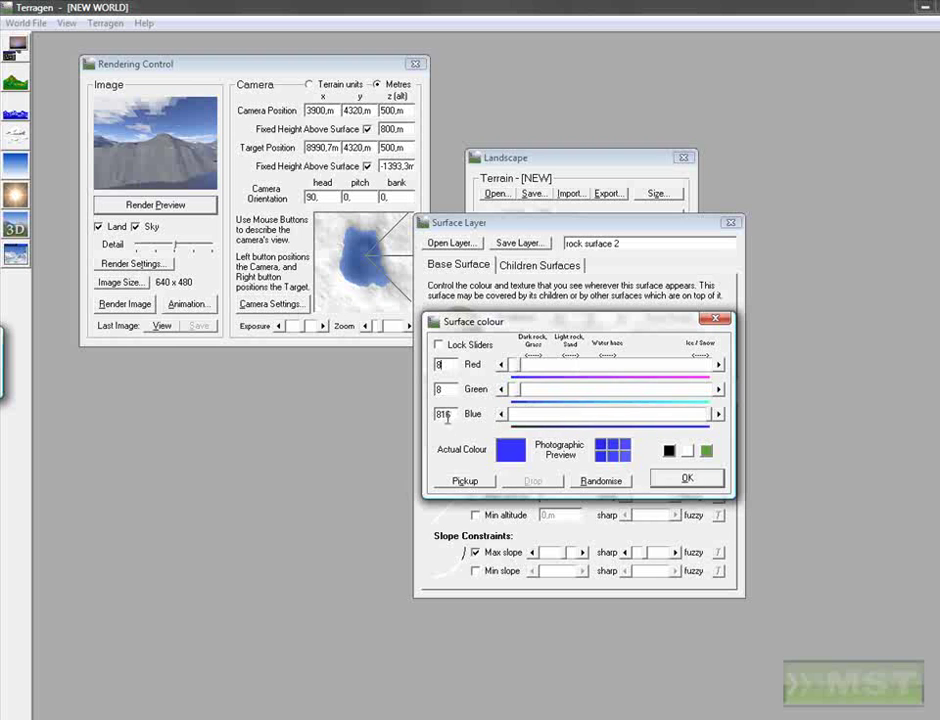
double_click(446, 414)
type("8")
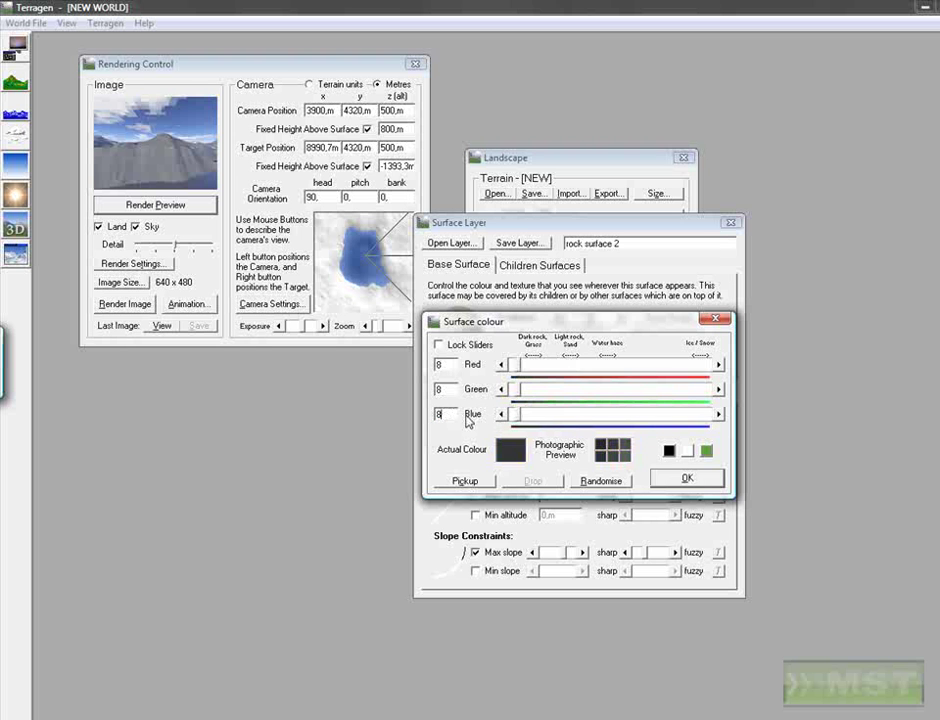
left_click(687, 478)
Step: Lower rock surface 2's coverage and turn off its Max slope constraint, rendering a preview after each change
left_click(569, 423)
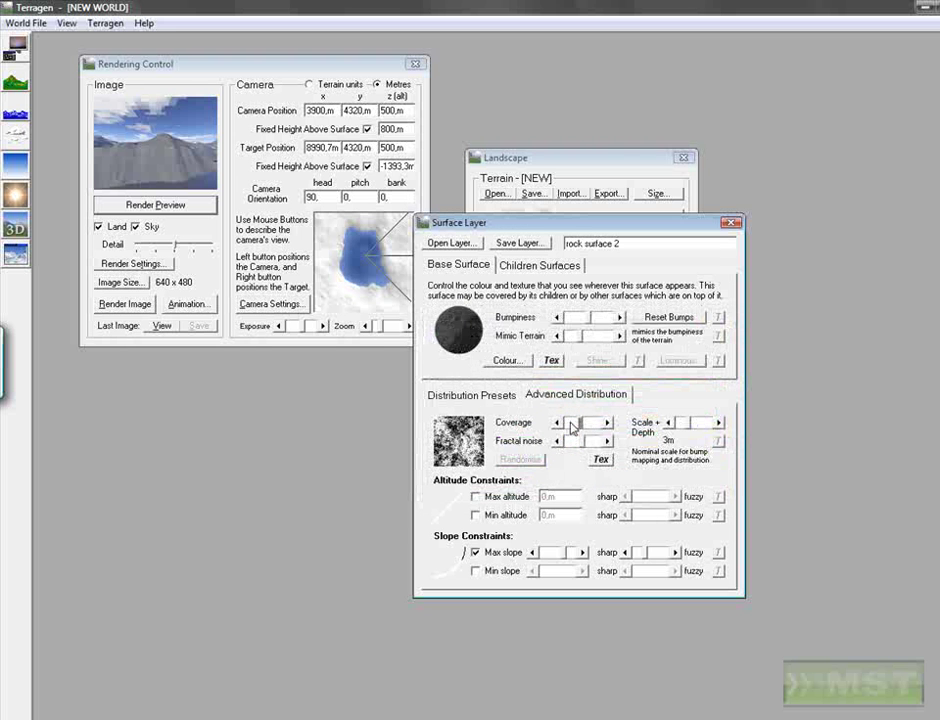
left_click(155, 204)
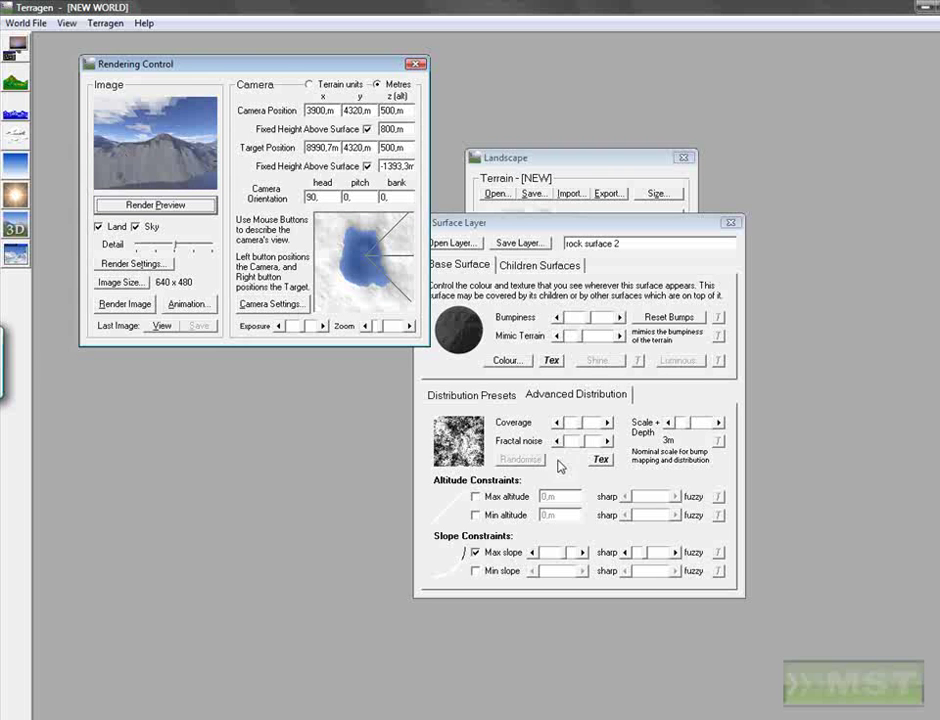
left_click(476, 552)
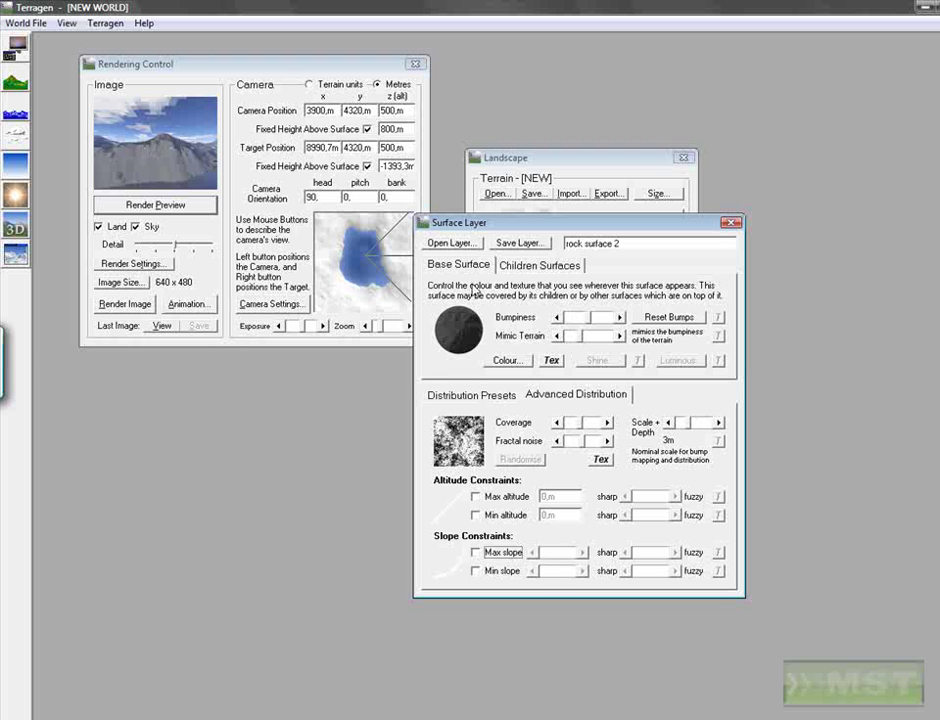
left_click(148, 206)
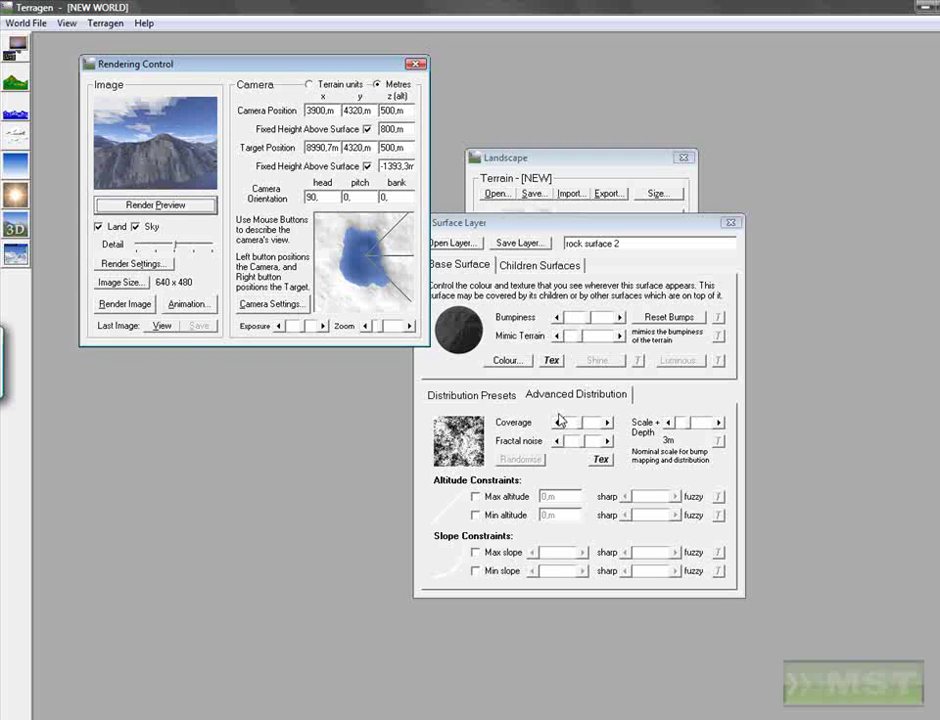
Step: Lower rock surface 2's fractal noise and render previews to check the result
left_click(568, 441)
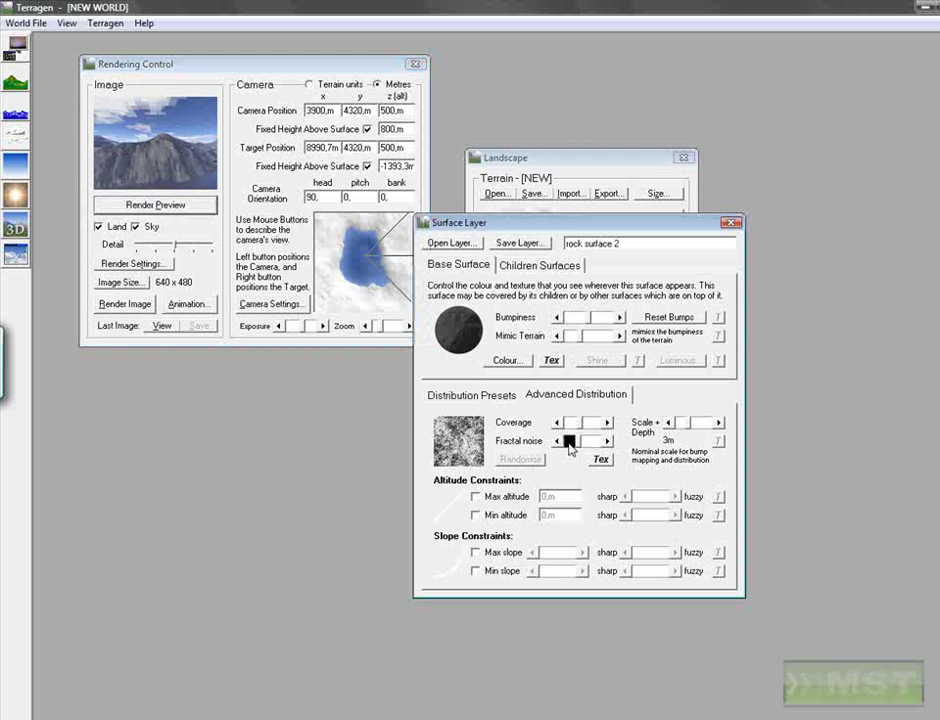
left_click(155, 206)
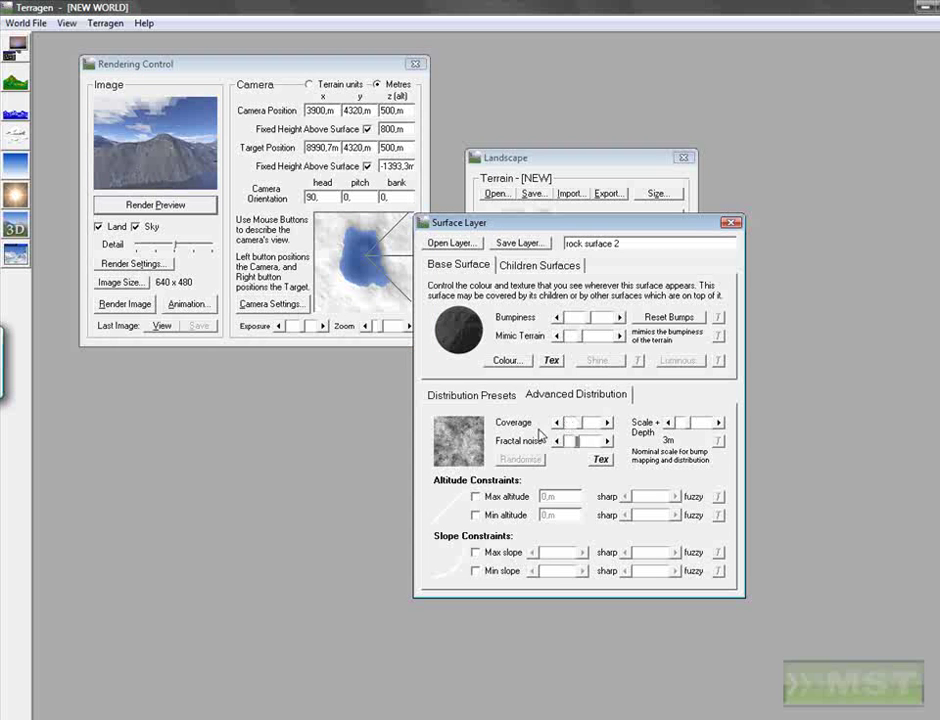
left_click(160, 205)
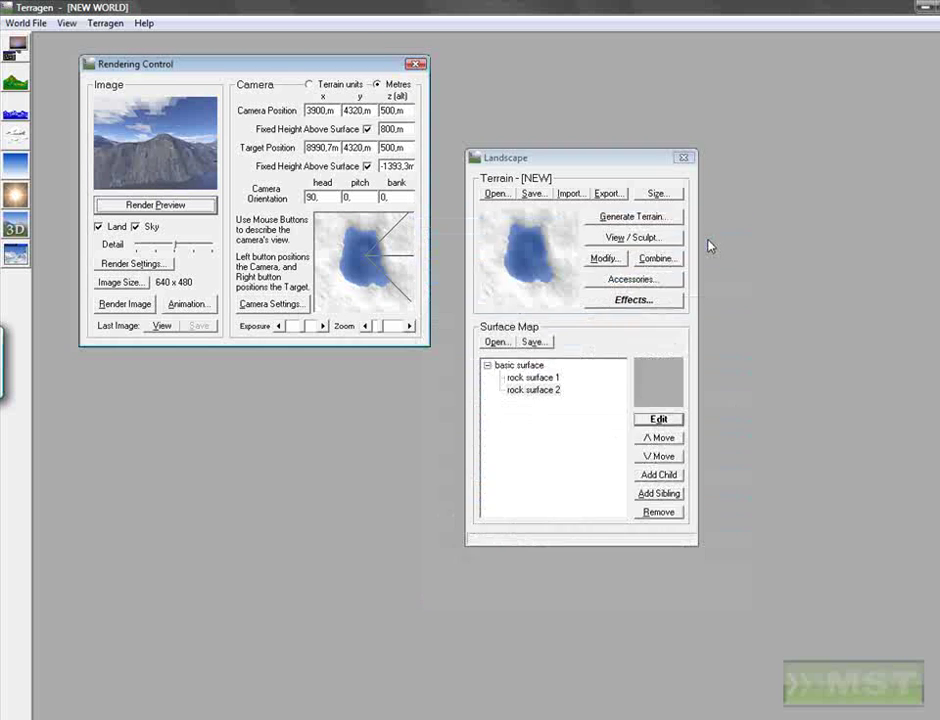
Step: Turn off the Max slope constraint of rock surface 1, render a preview and close the layer window
left_click(538, 379)
left_click(677, 424)
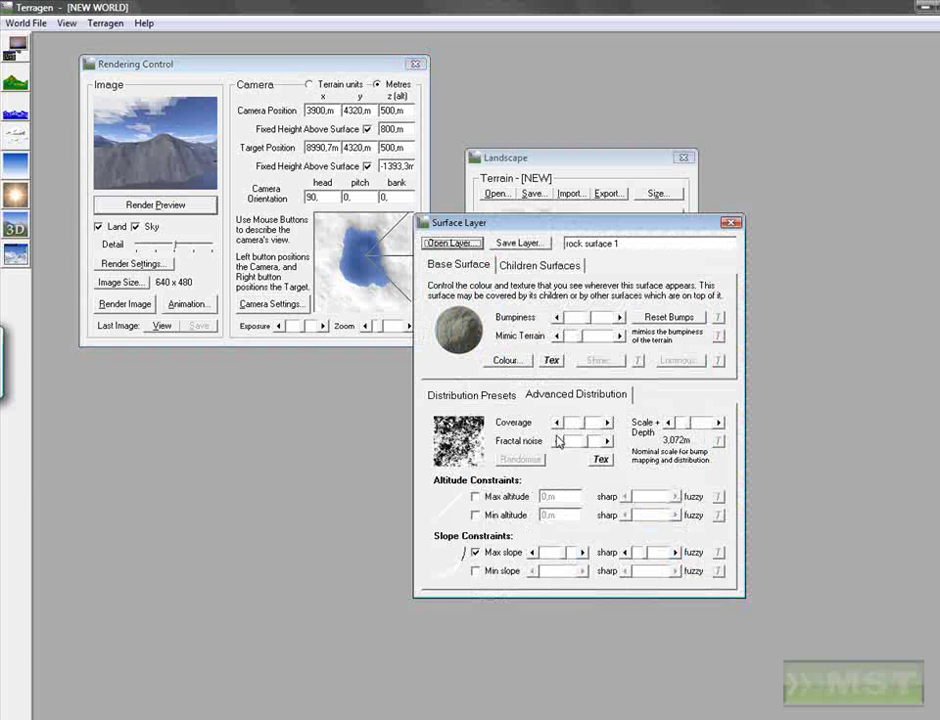
left_click(484, 554)
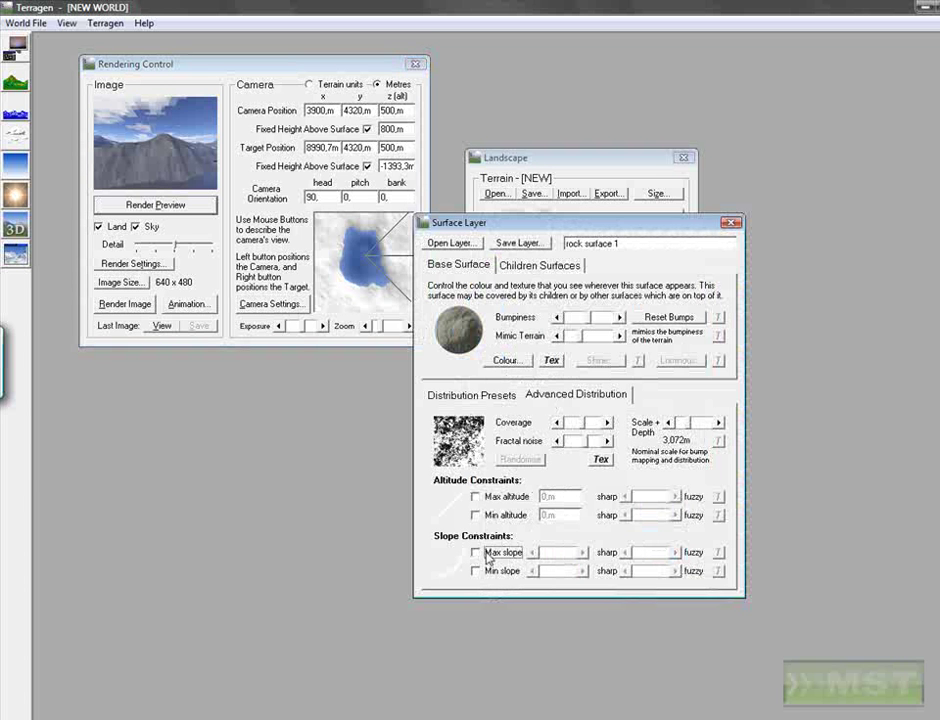
left_click(155, 204)
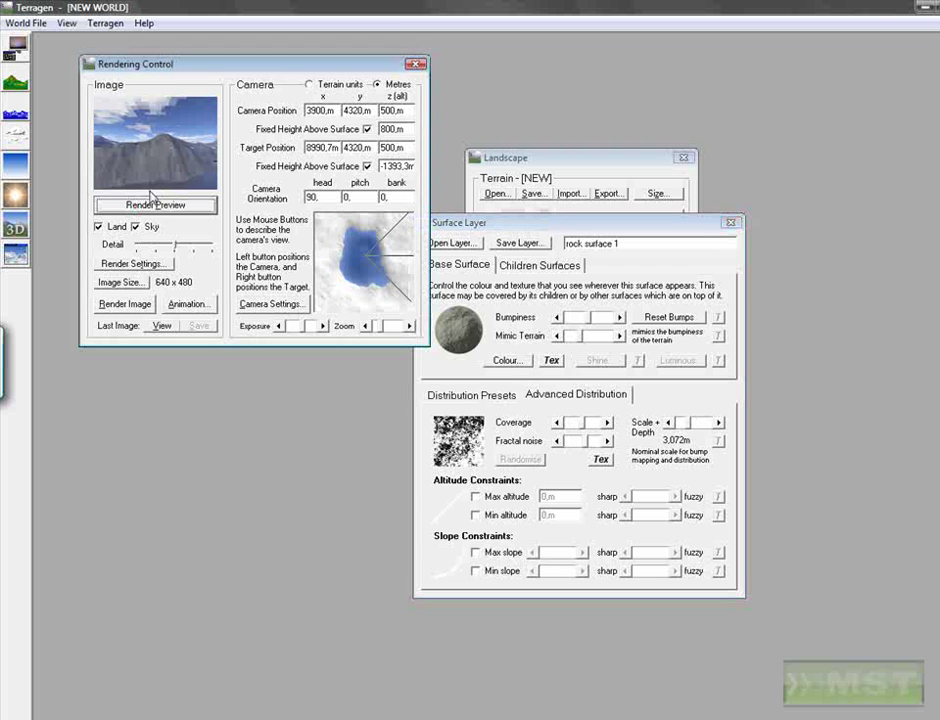
left_click(731, 222)
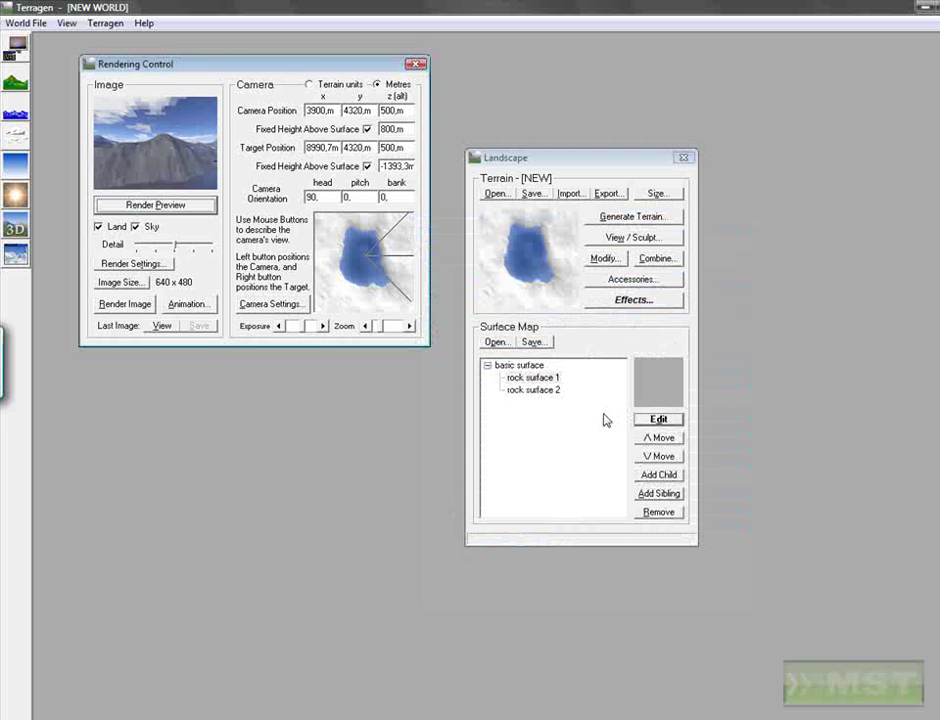
Step: Add a sibling surface layer alongside rock surfaces 1 and 2 and name it "rock surface"
left_click(657, 494)
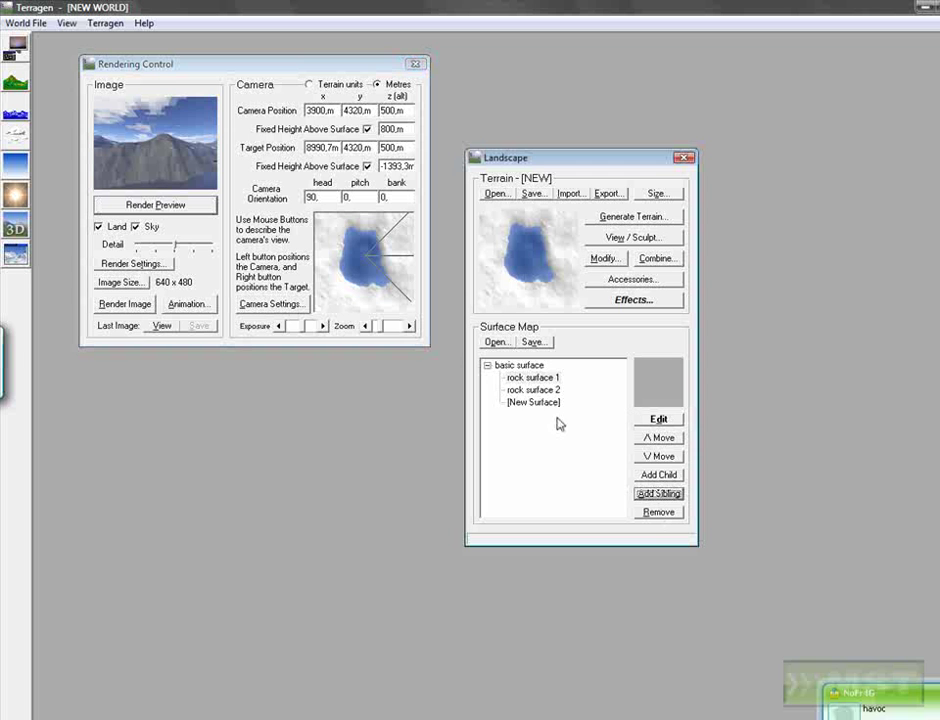
left_click(548, 404)
left_click(658, 420)
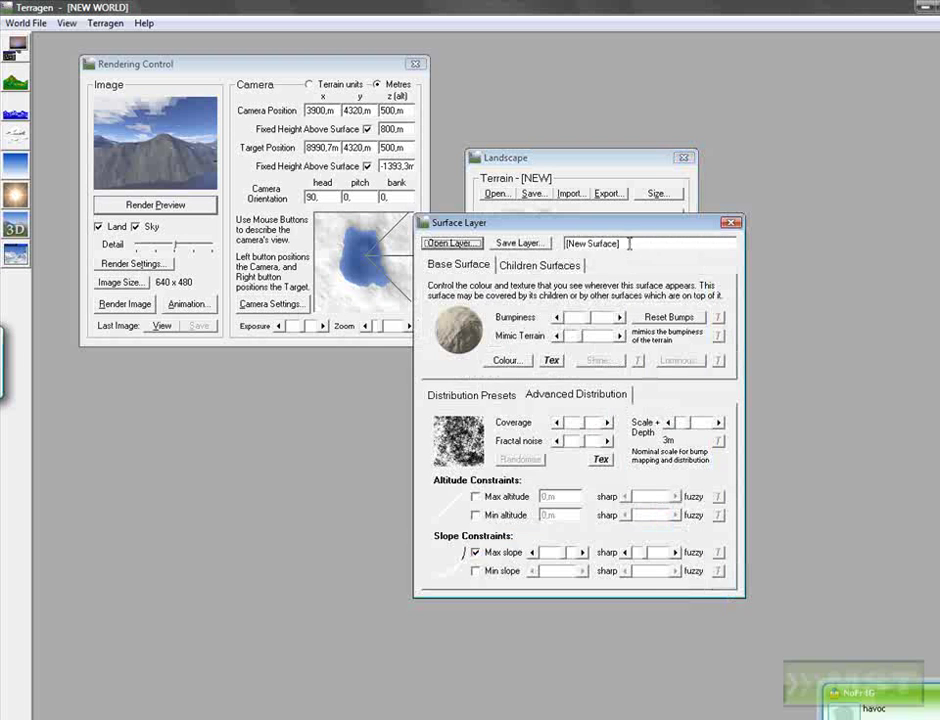
double_click(636, 246)
type("rock")
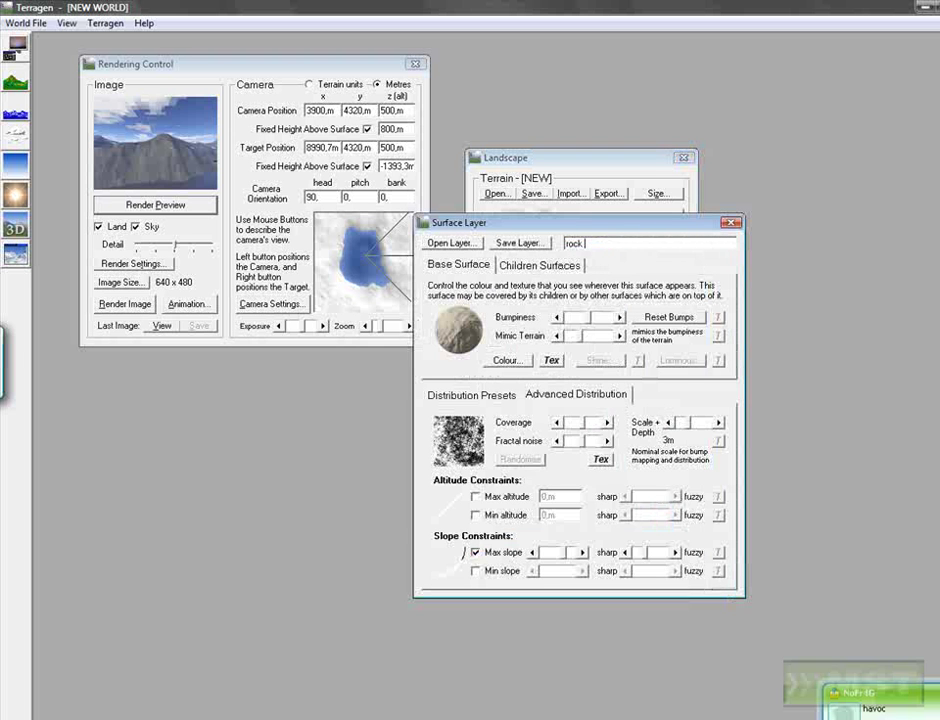
type(" surface")
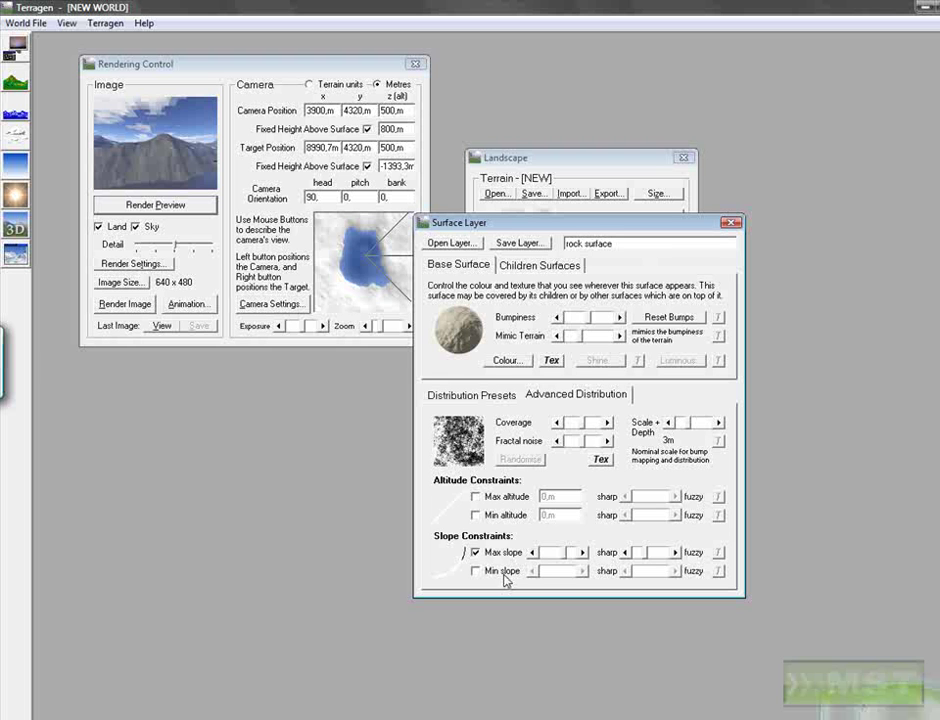
Step: Set the new rock surface layer's colour to a light grey with red 88, green 88 and blue 80
left_click(494, 363)
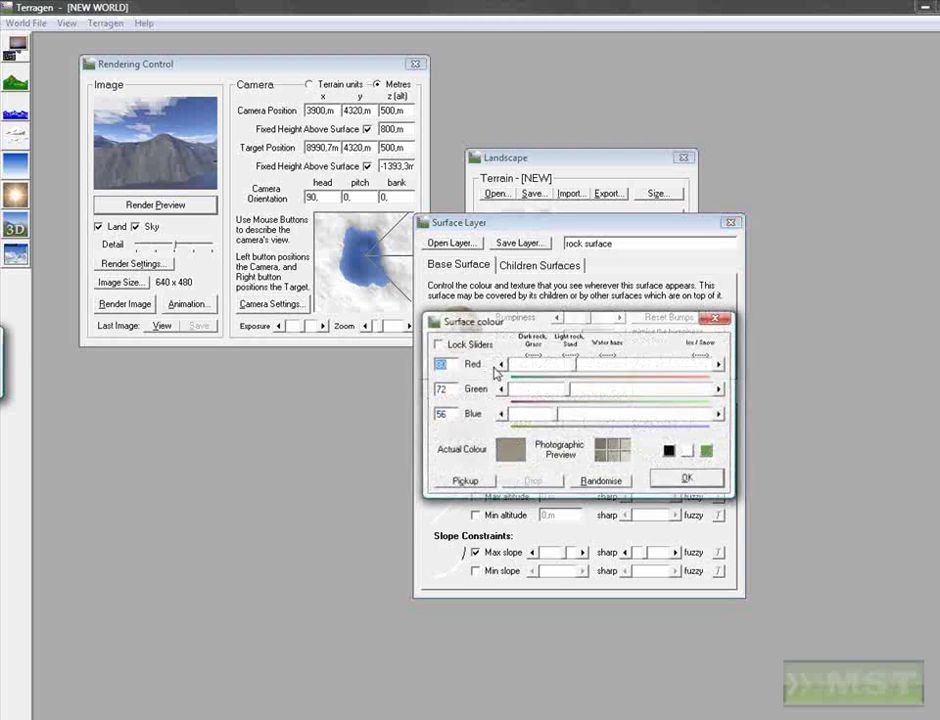
left_click(598, 368)
left_click(594, 390)
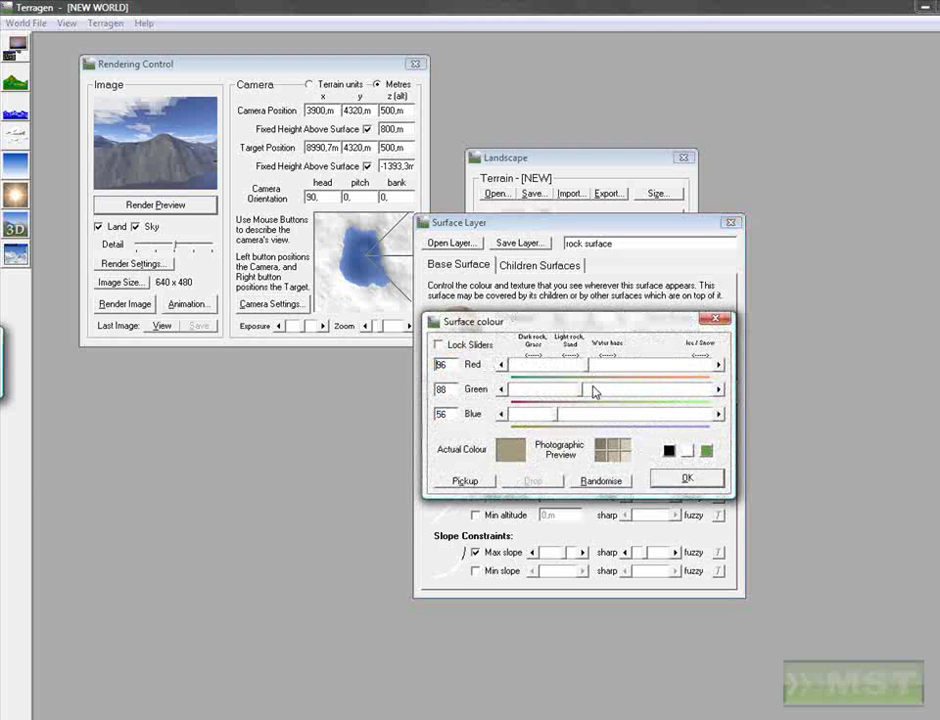
left_click(581, 414)
left_click(581, 414)
left_click(563, 369)
left_click(562, 366)
left_click(567, 391)
left_click(602, 368)
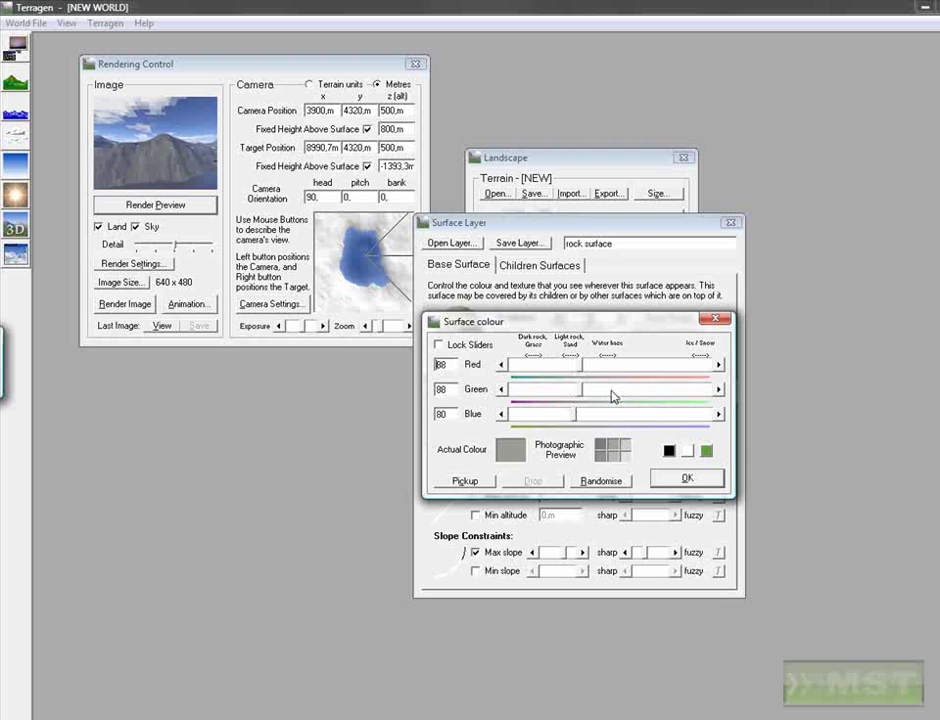
left_click(712, 481)
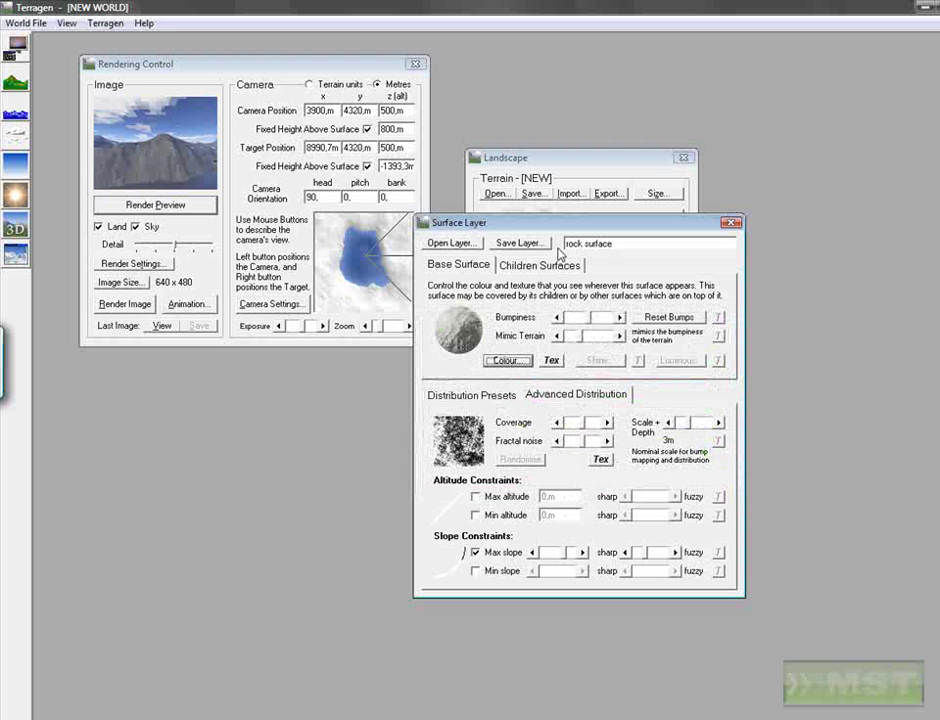
Step: Lower the new rock layer's coverage, raise its fractal noise and turn off its Max slope constraint
left_click(570, 423)
left_click(590, 443)
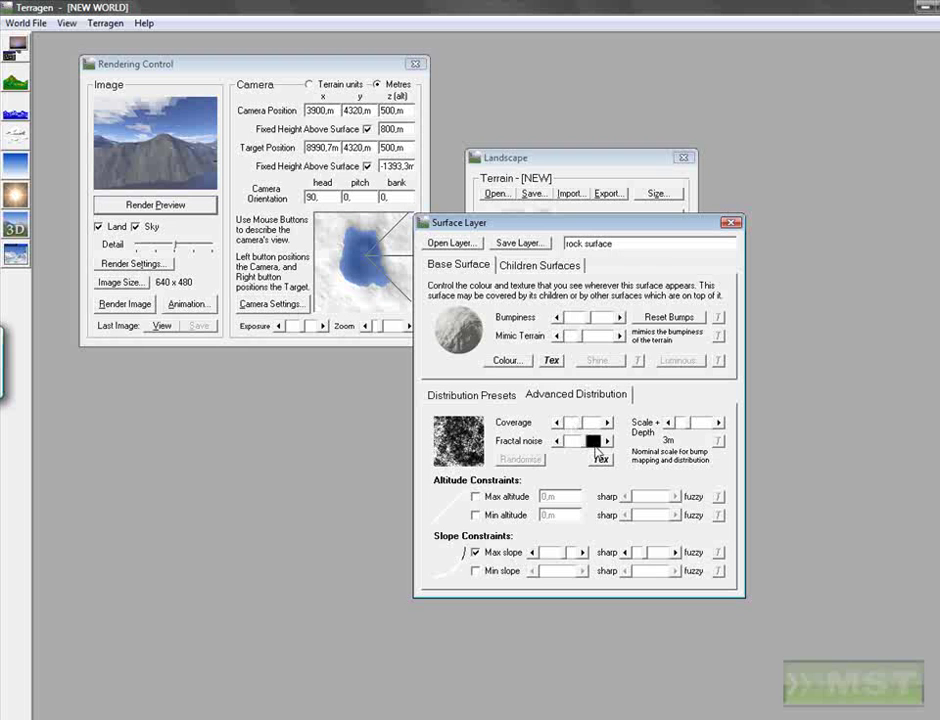
left_click(502, 554)
left_click(732, 222)
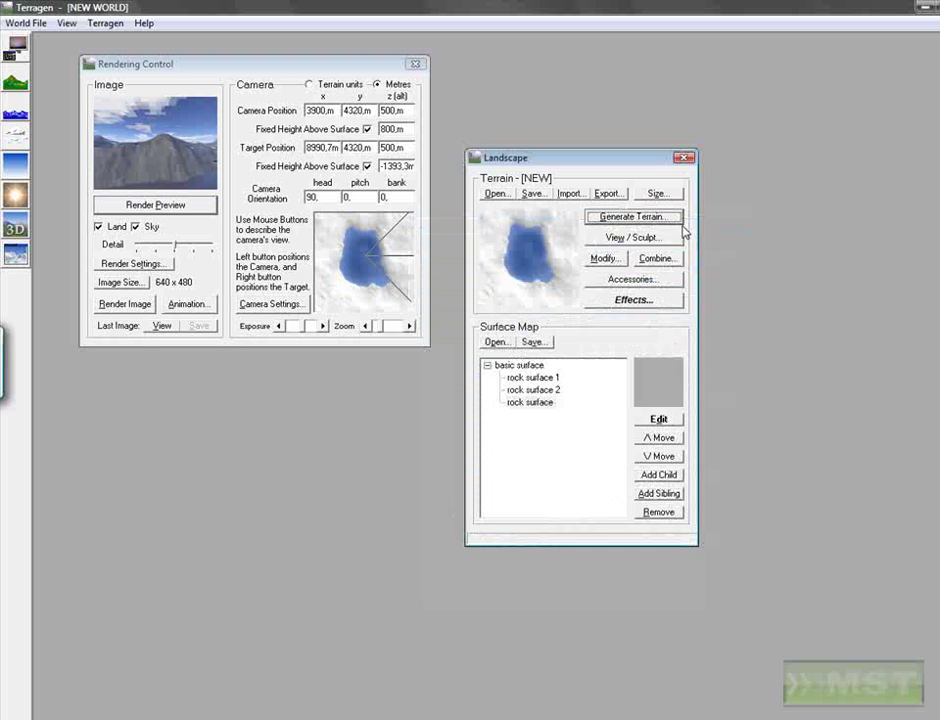
Step: Render a preview, raise the preview detail to maximum and render it again
left_click(185, 205)
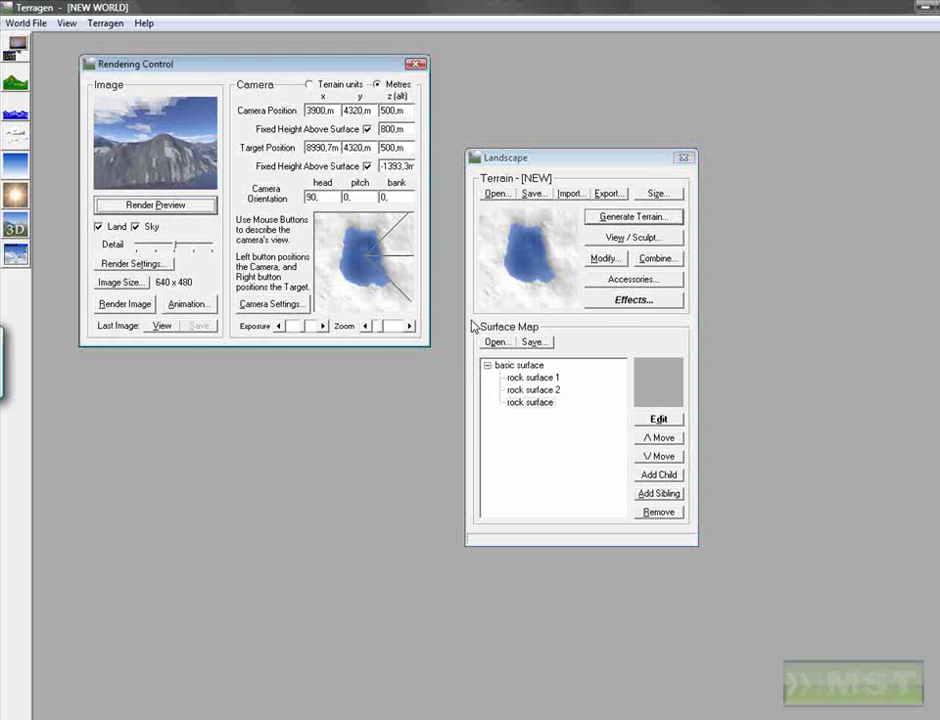
left_click(186, 248)
left_click(152, 208)
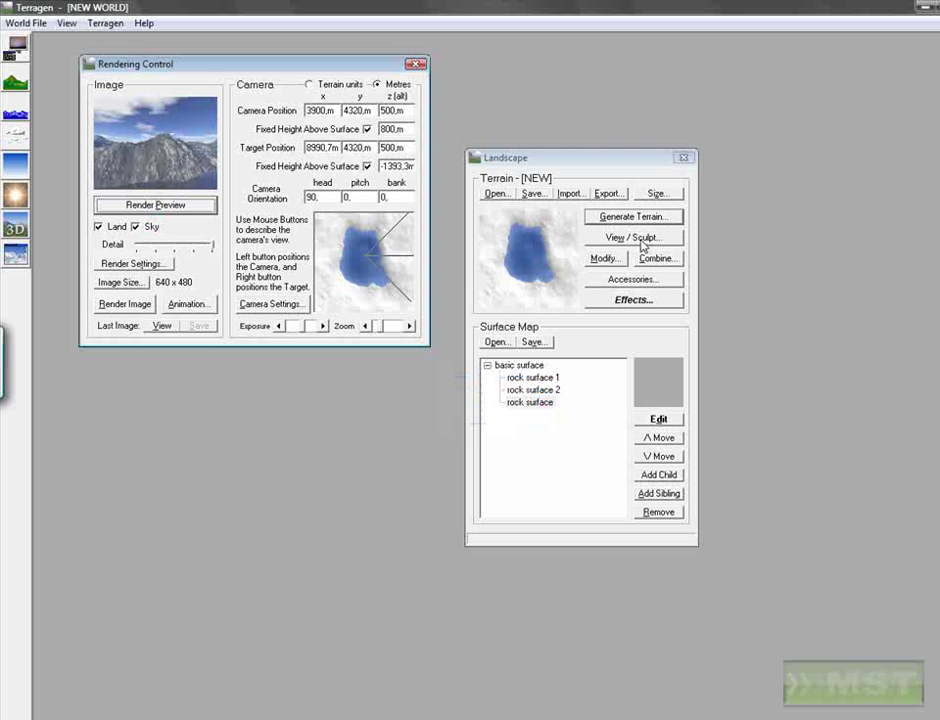
Step: Open the newest rock surface layer for editing and rename it "rock surface 3"
left_click(659, 419)
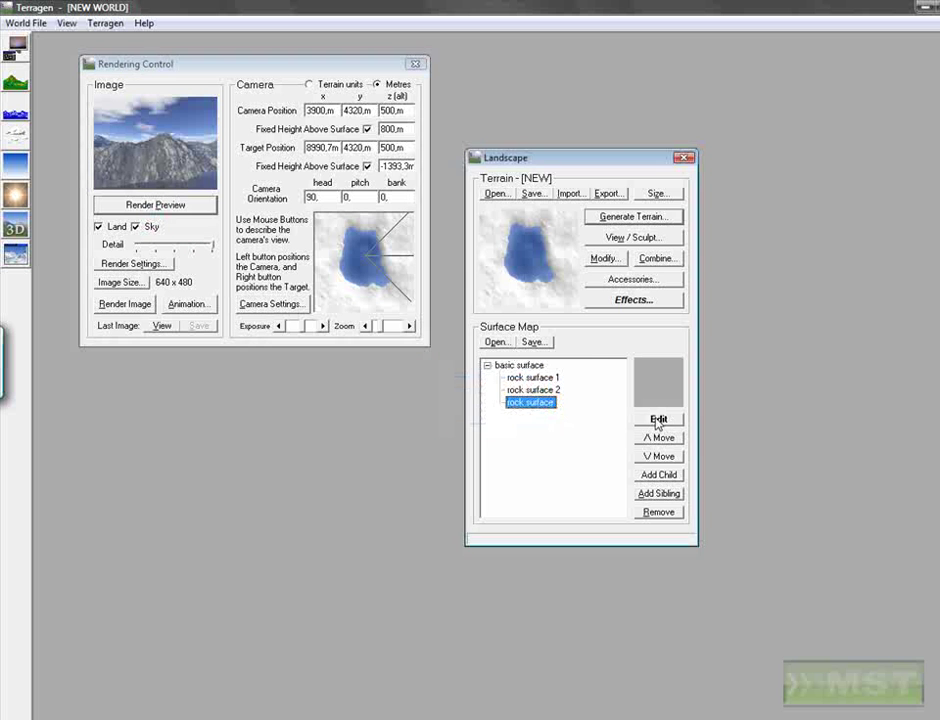
left_click(677, 241)
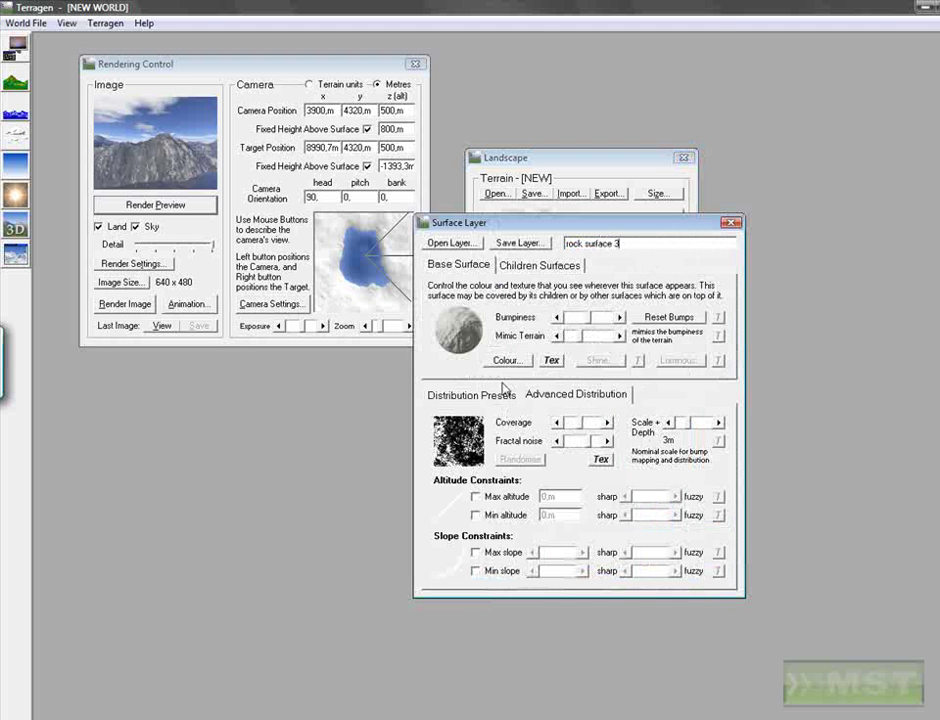
Step: Set rock surface 3's colour to a medium grey with red, green and blue at 64 each and render a preview
left_click(507, 360)
left_click(560, 364)
left_click(551, 364)
left_click(548, 364)
left_click(546, 391)
left_click(548, 392)
left_click(550, 391)
left_click(556, 415)
left_click(556, 415)
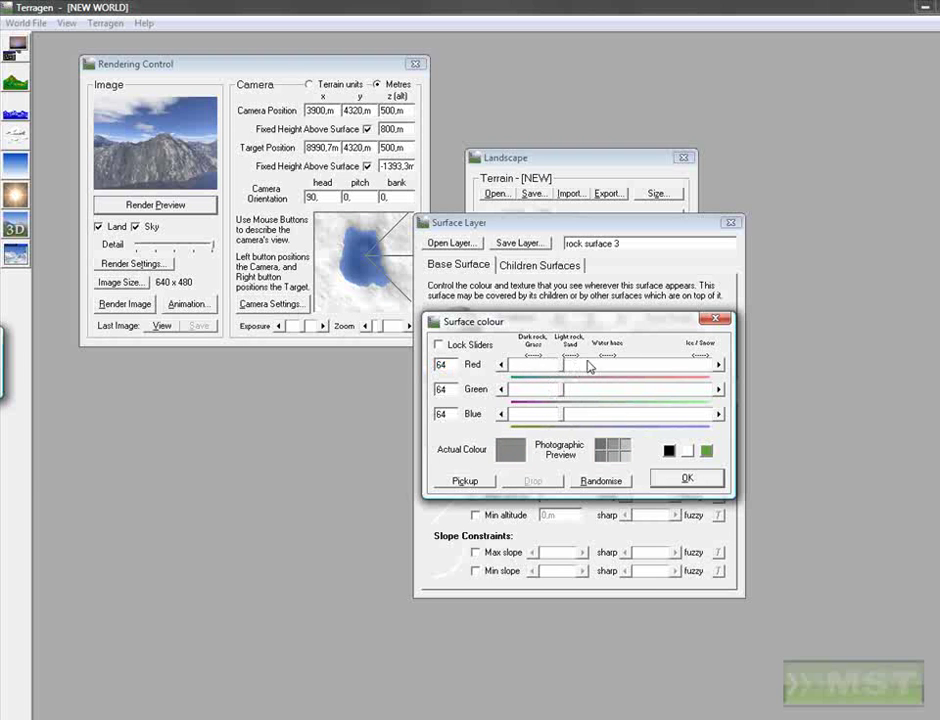
left_click(680, 482)
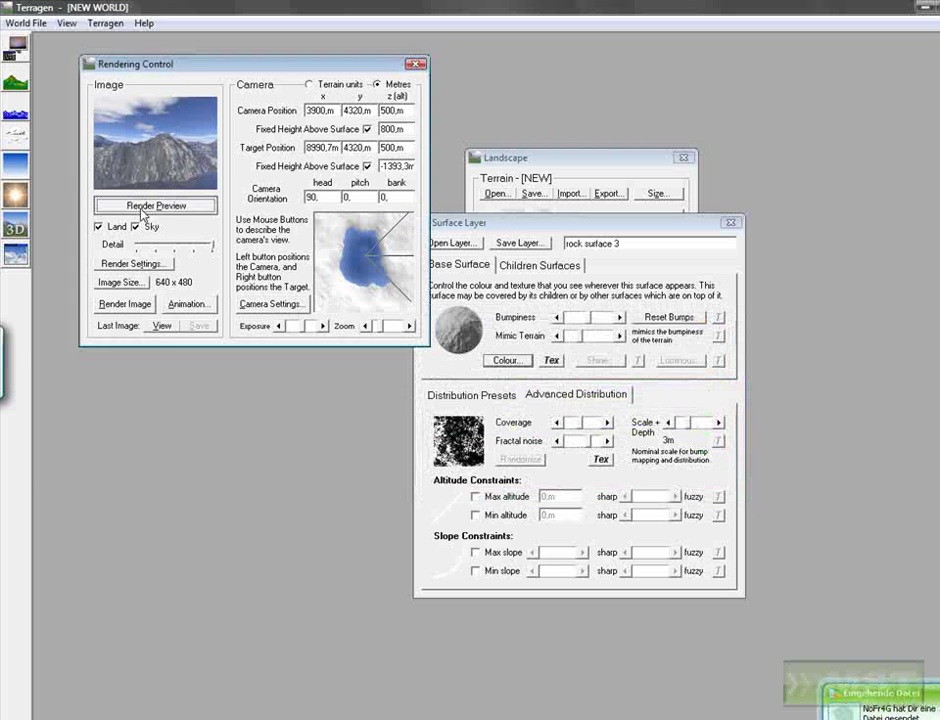
left_click(145, 203)
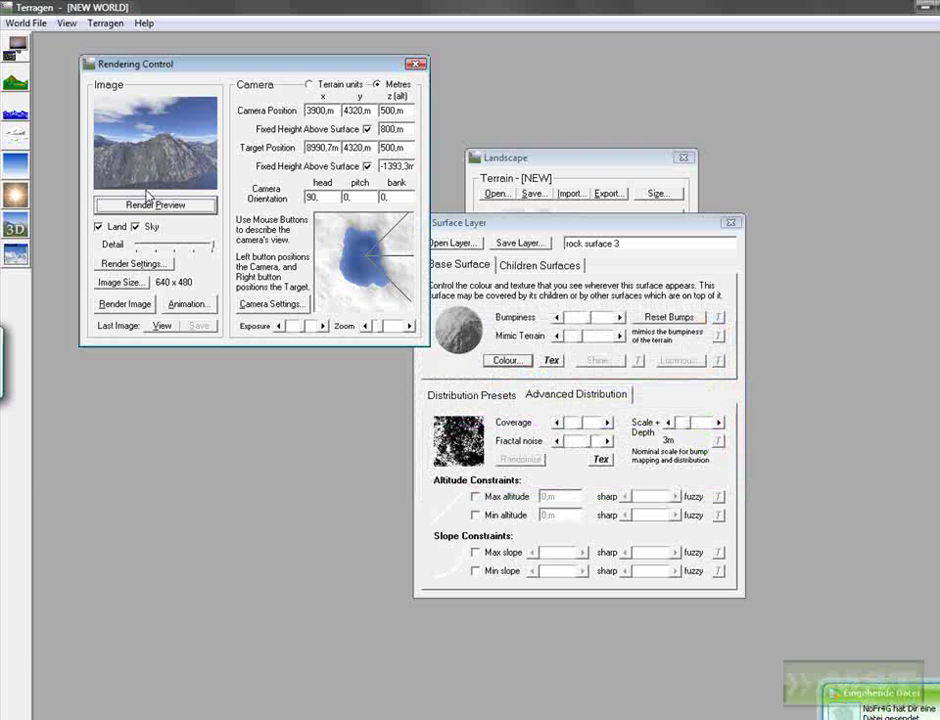
Step: Darken rock surface 3's colour to grey with red, green and blue at 48 each
left_click(495, 362)
left_click(541, 364)
left_click(542, 366)
left_click(537, 390)
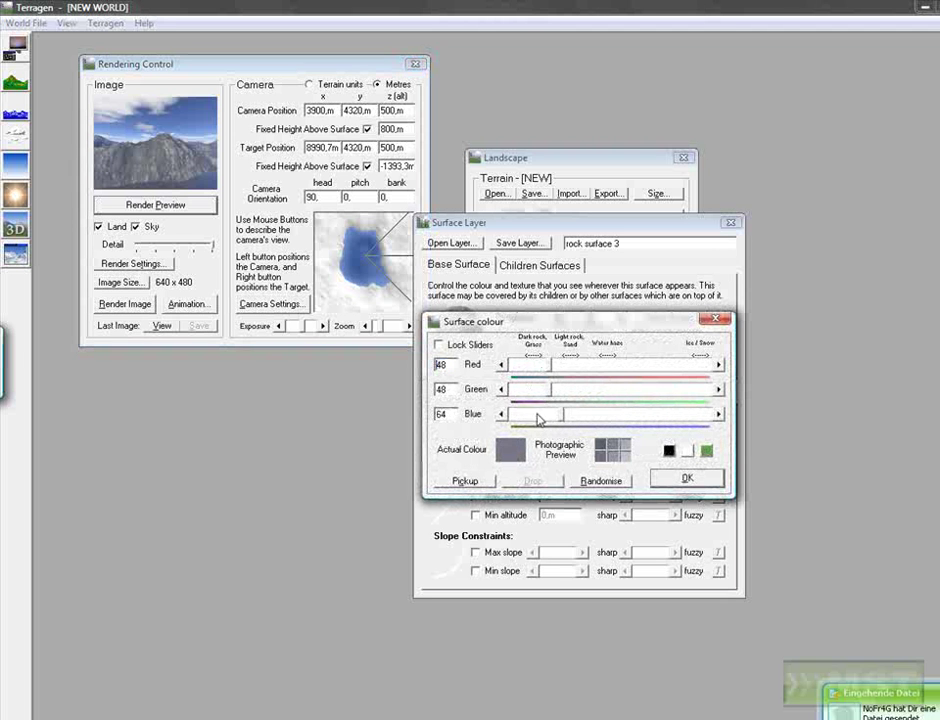
left_click(537, 417)
left_click(537, 417)
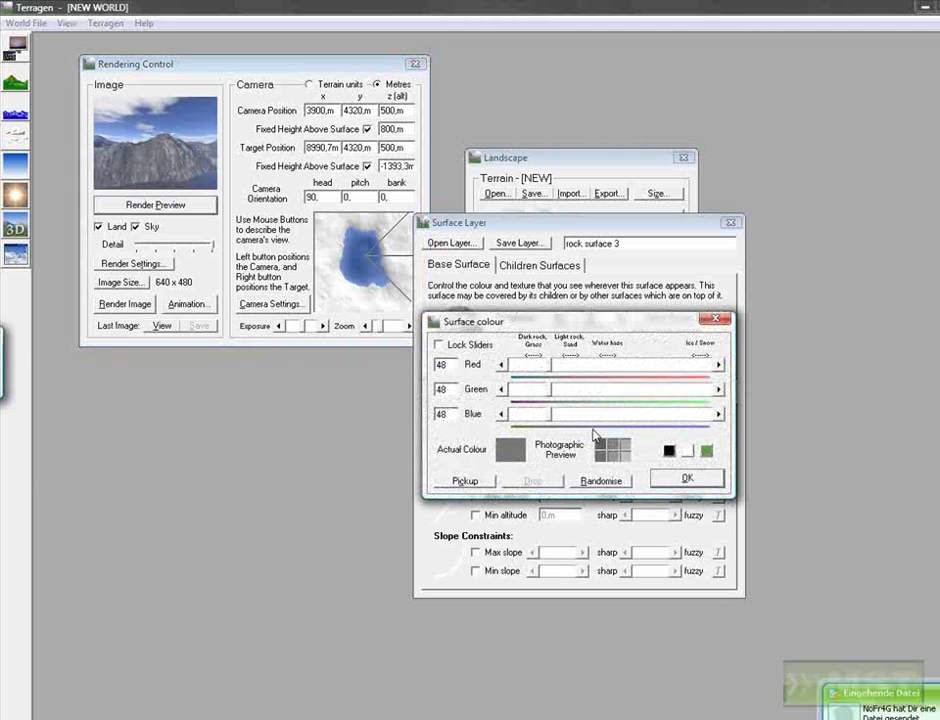
left_click(683, 480)
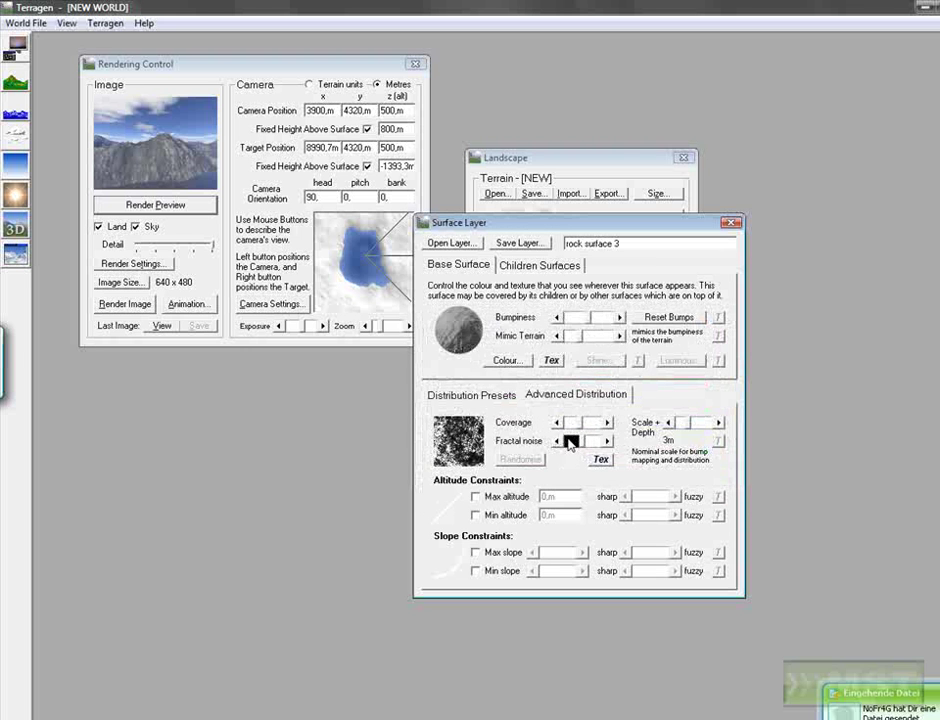
Step: Lower rock surface 3's fractal noise and render previews to check the blend
left_click(157, 206)
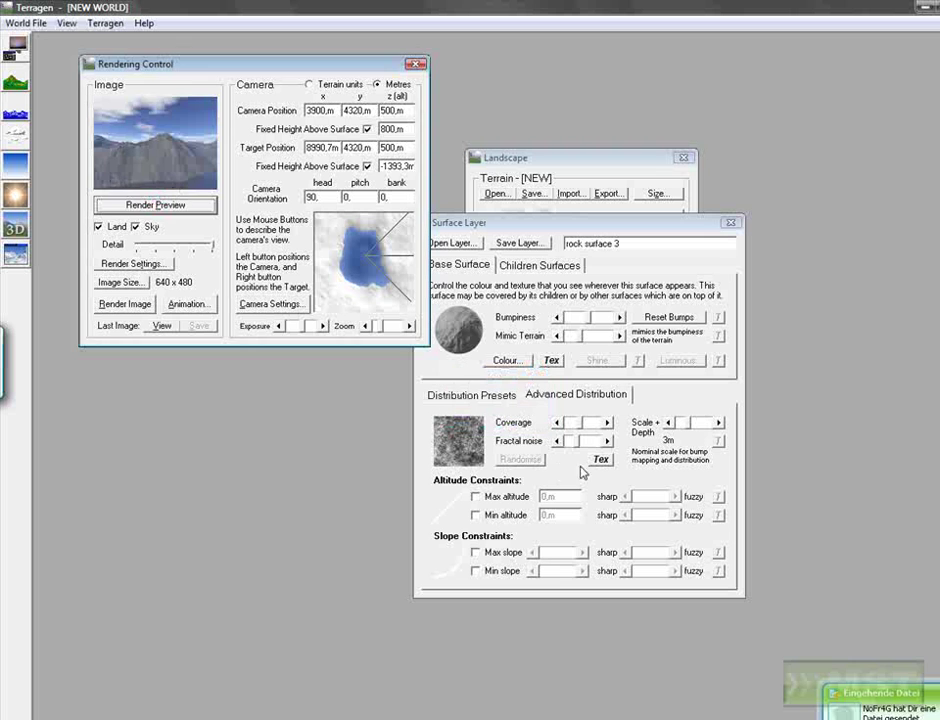
left_click(168, 204)
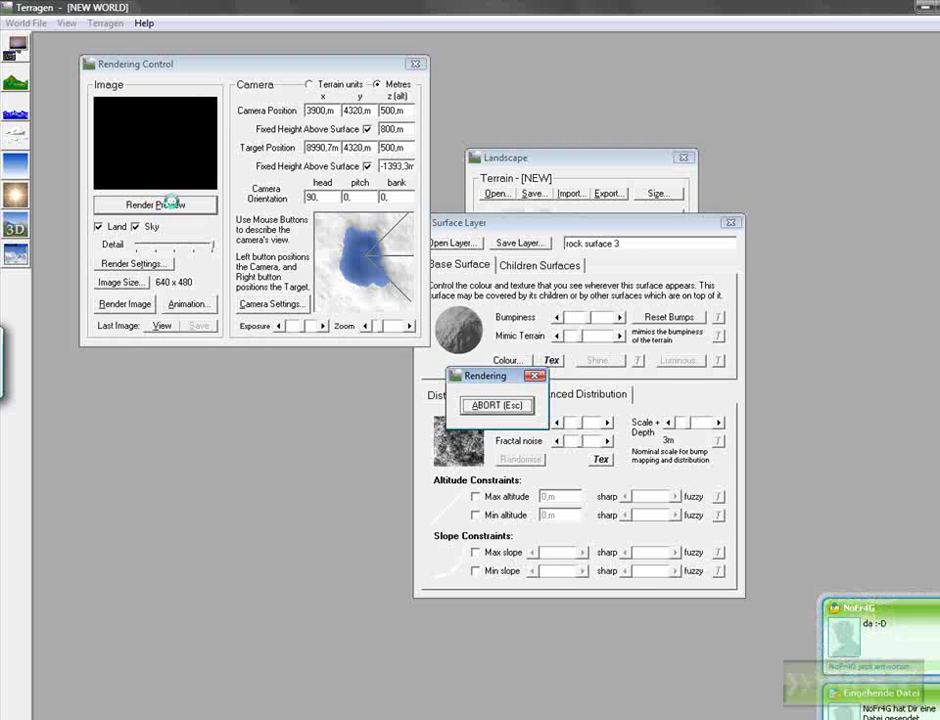